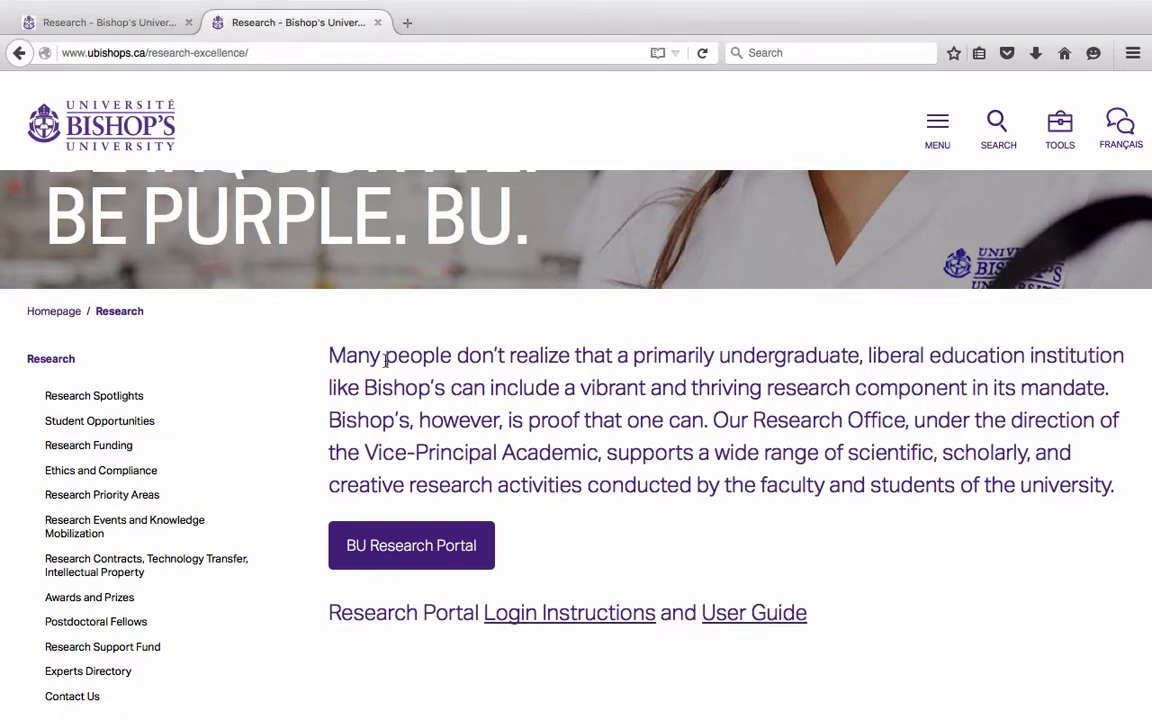
- Open the BU Research Portal and log in with the administrator account's saved username and password
left_click(436, 555)
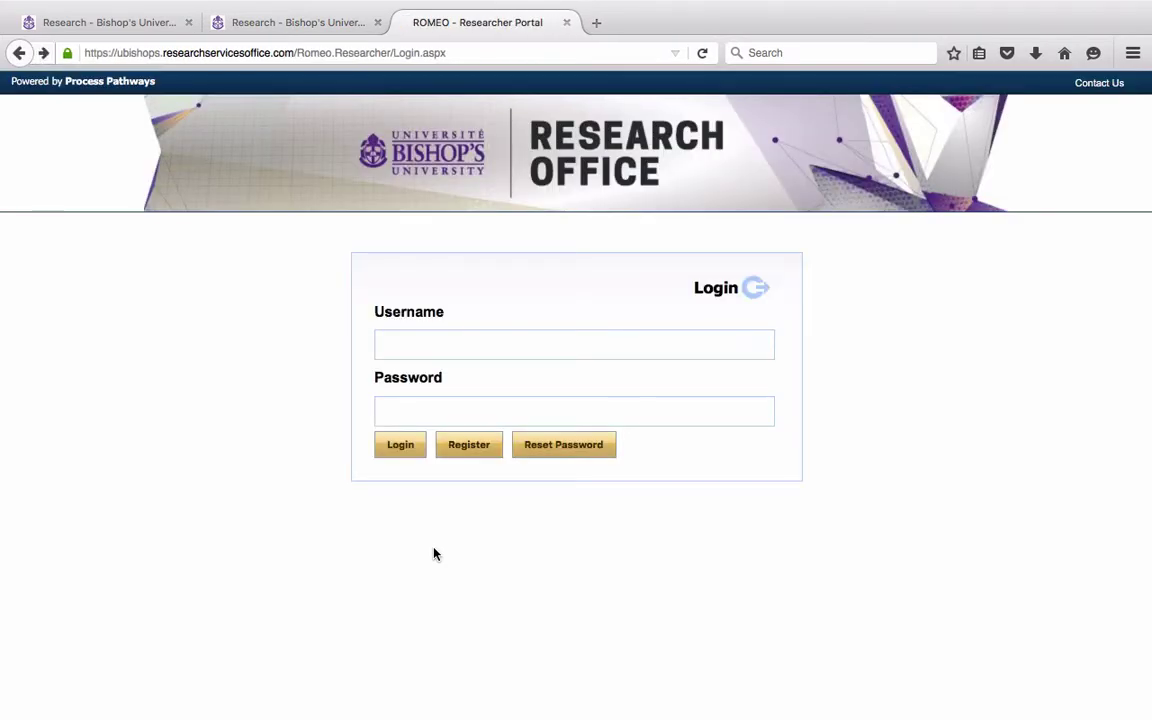
left_click(407, 349)
type("su")
key("Down")
key("Return")
left_click(398, 446)
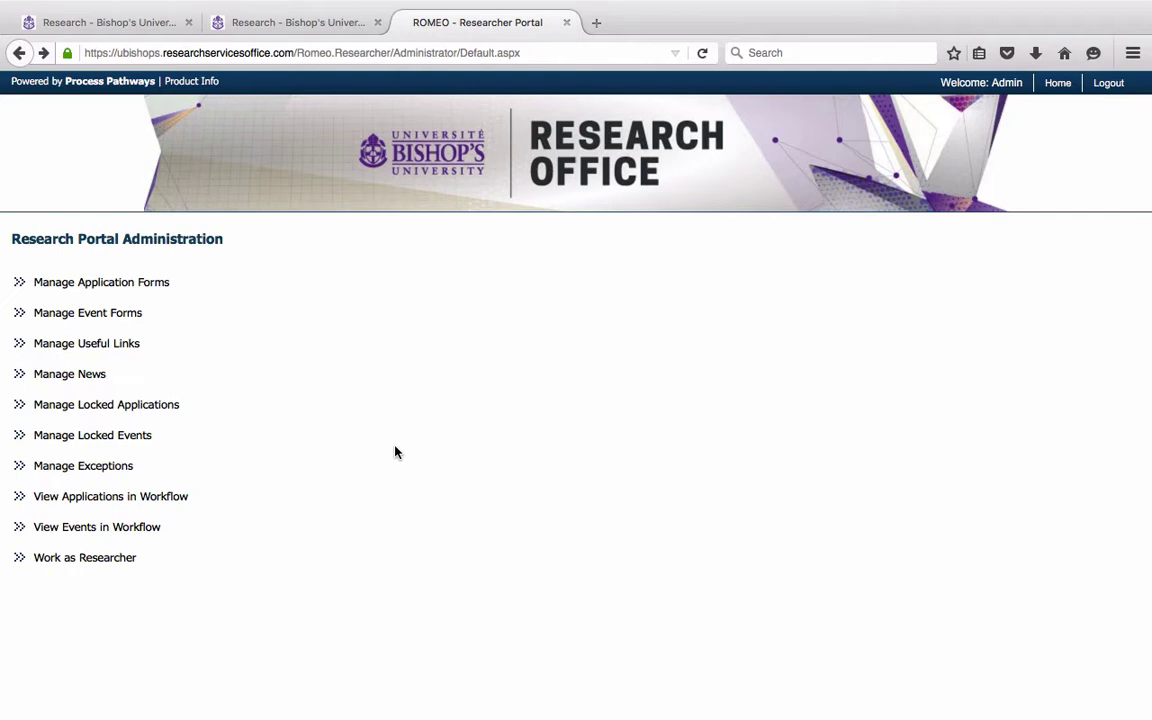
- Start working as a researcher by entering and submitting the reviewer's user name
left_click(102, 560)
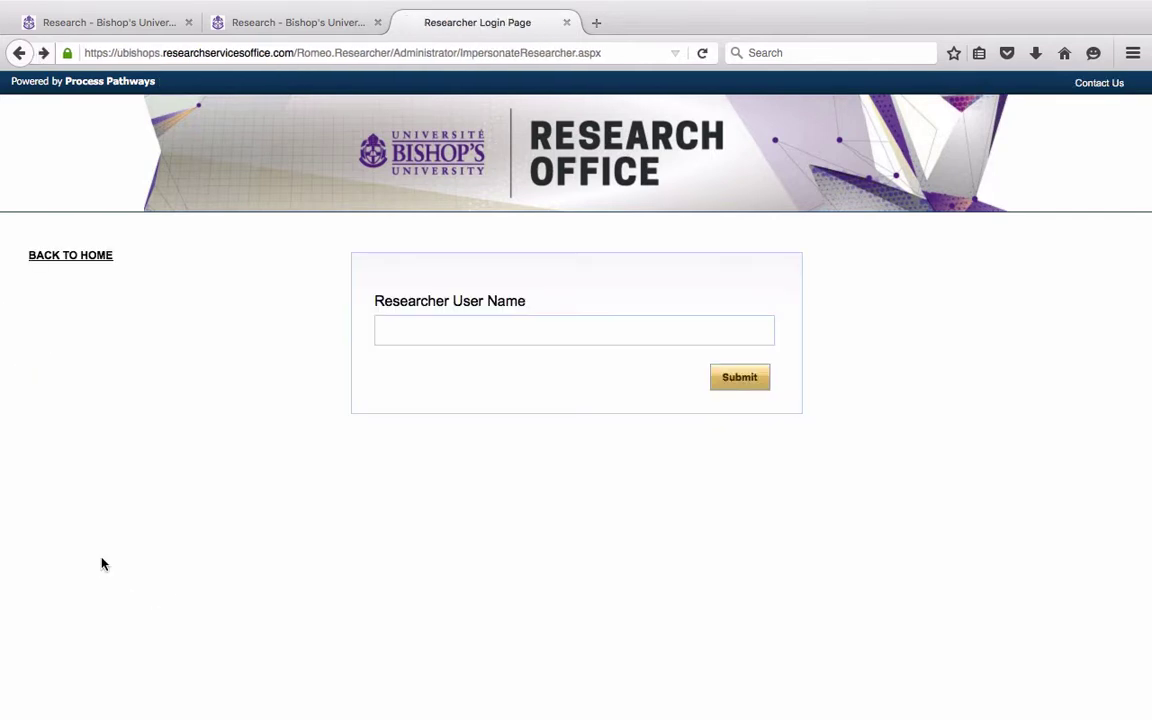
left_click(404, 337)
type("claude")
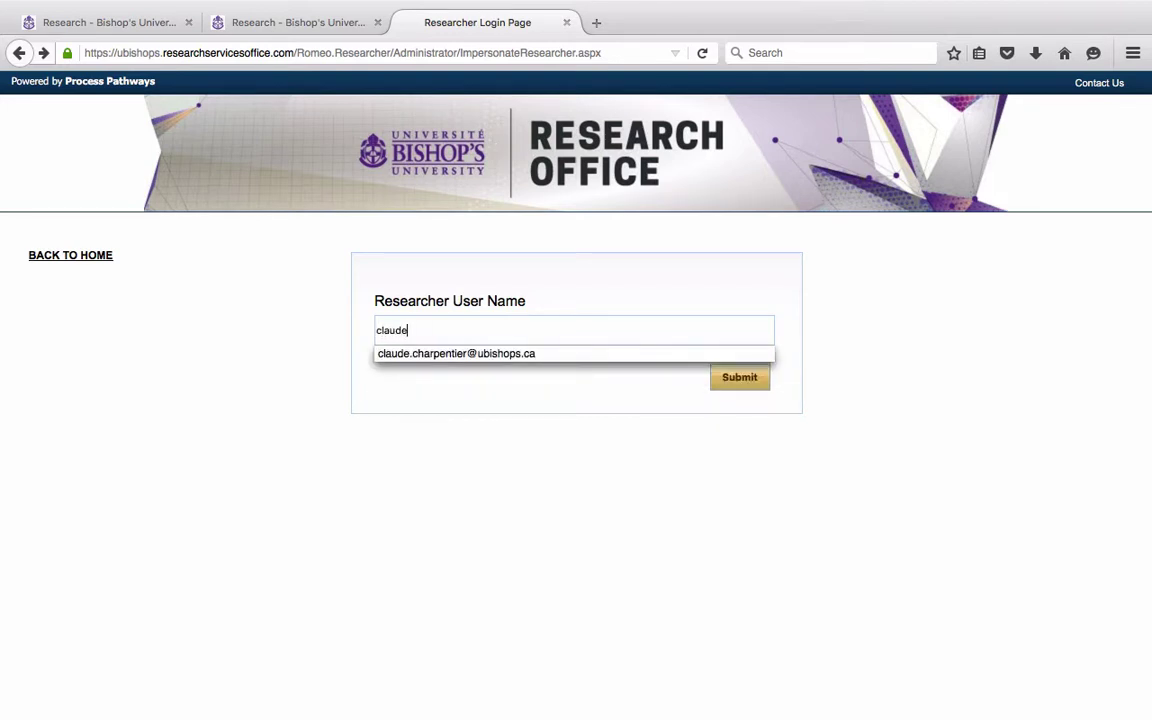
key("Down")
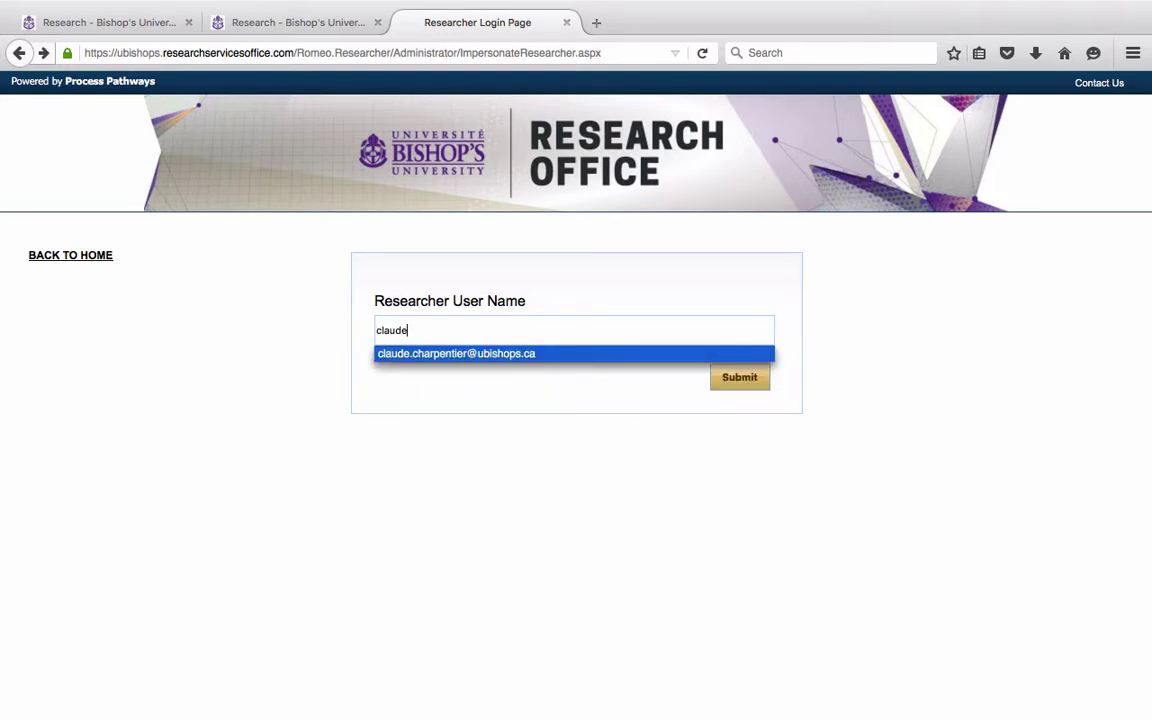
key("Return")
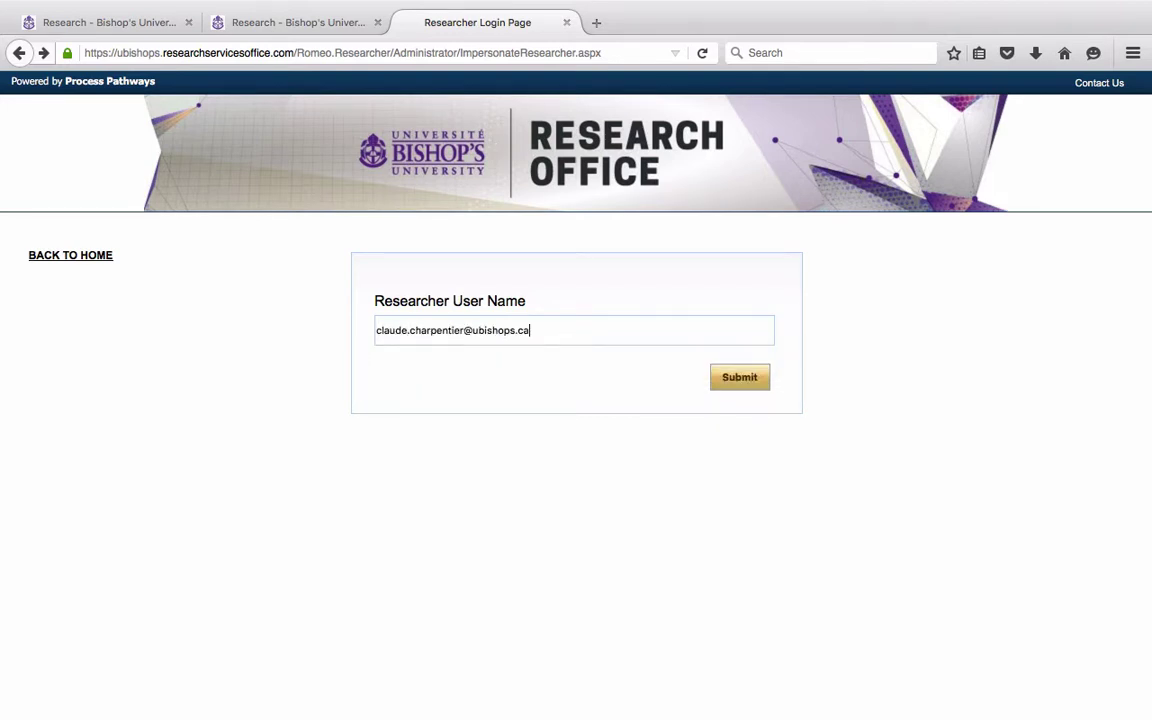
left_click(738, 378)
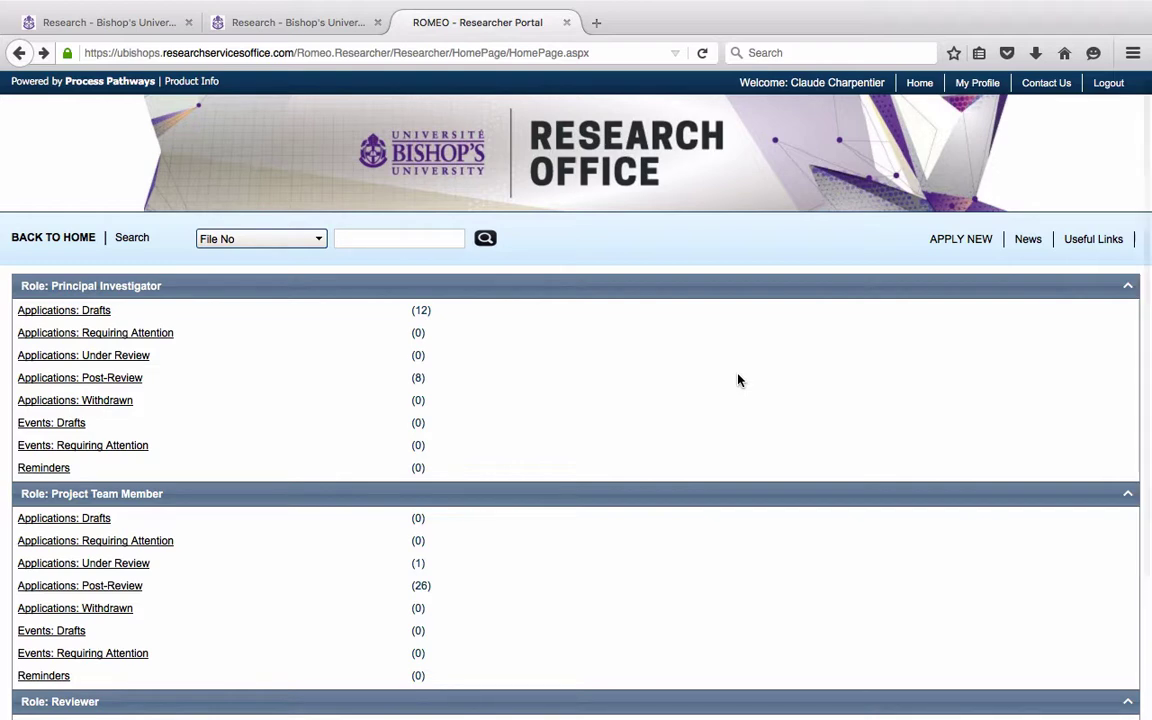
- Open the "Test application video tutorial" application from the reviewer role's new applications
scroll(738, 379, "down", 1)
scroll(738, 380, "down", 2)
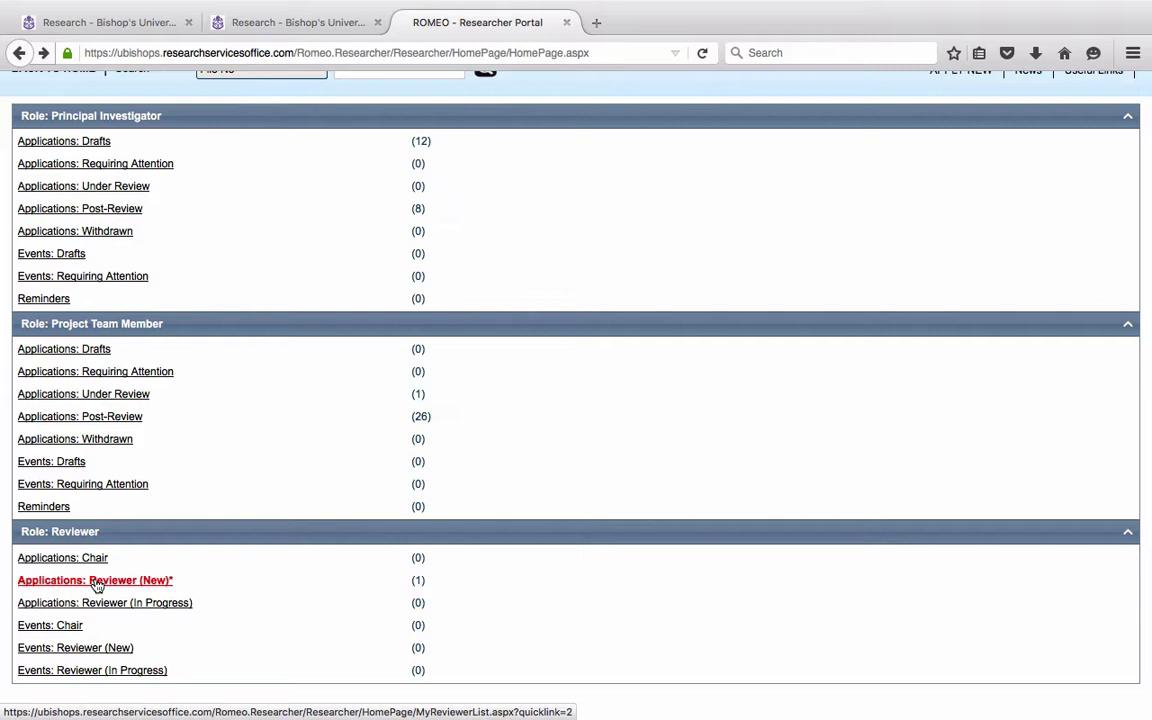
left_click(96, 581)
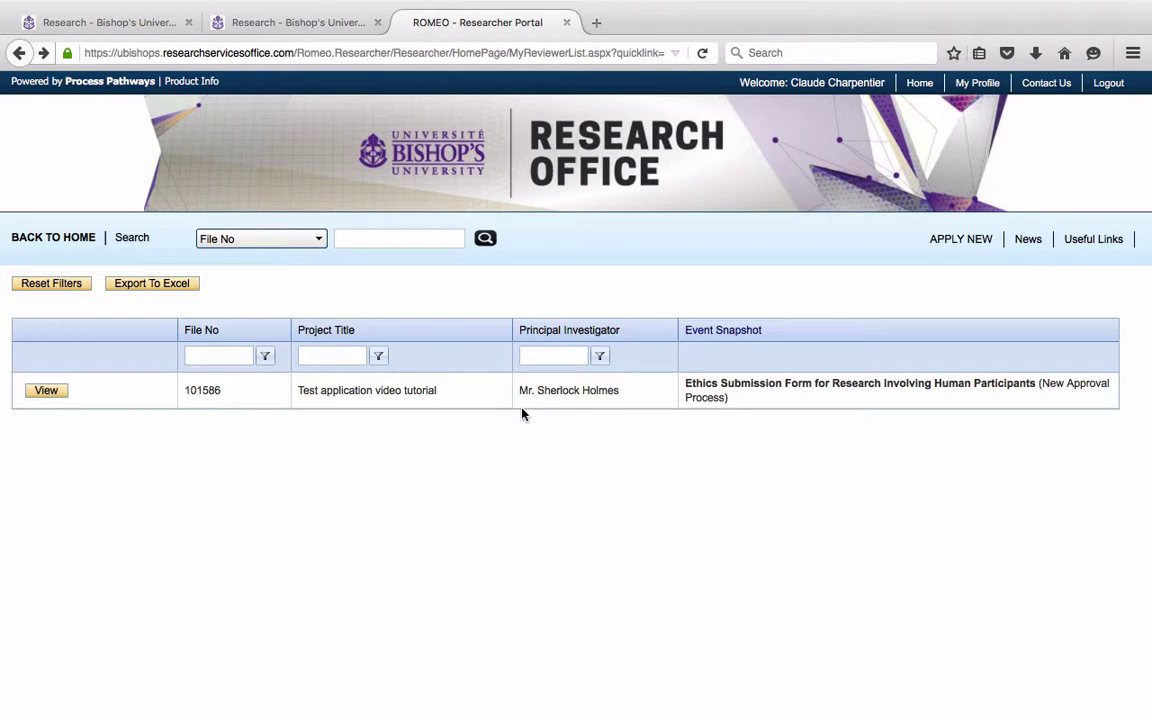
left_click(45, 393)
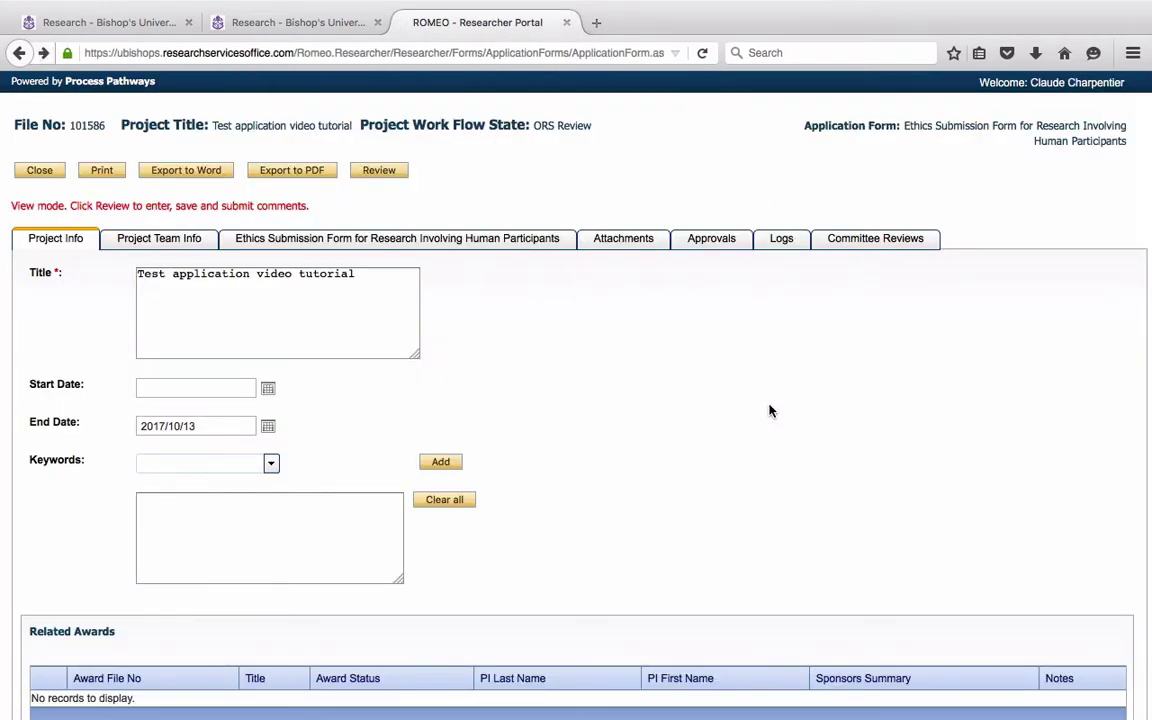
- Look through the project info, project team info, and the ethics form's Research Project, Research Protocol and Free and Informed Consent sections
scroll(770, 410, "down", 1)
scroll(770, 410, "up", 1)
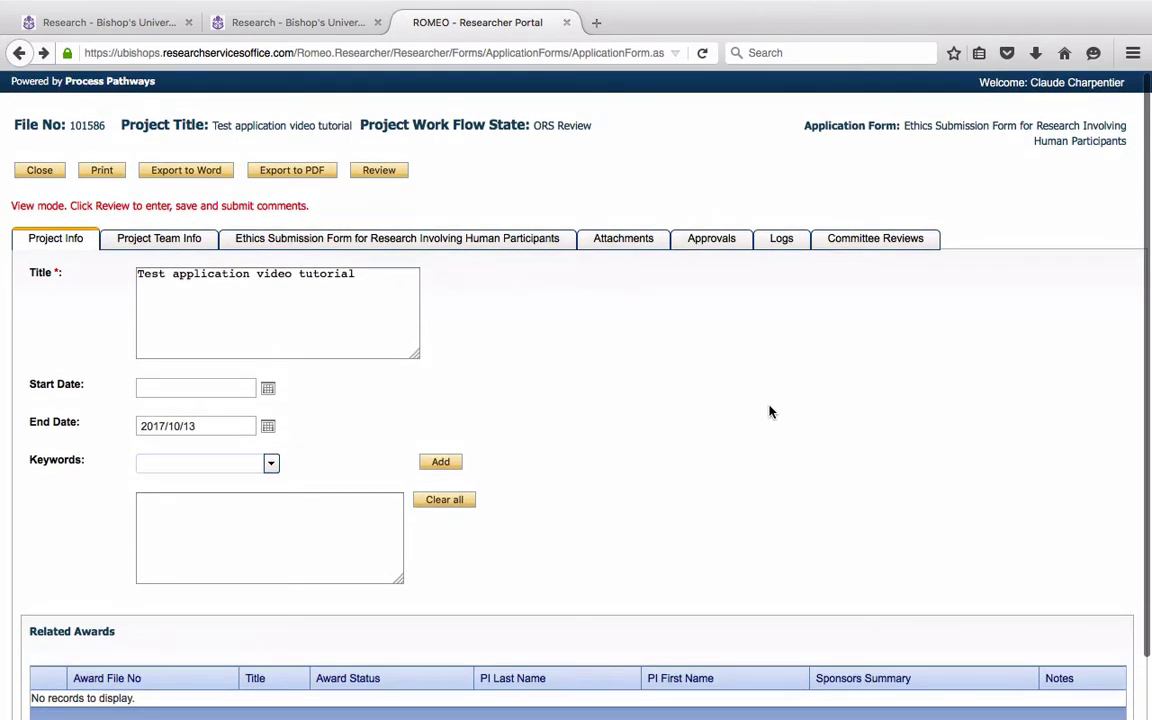
left_click(173, 243)
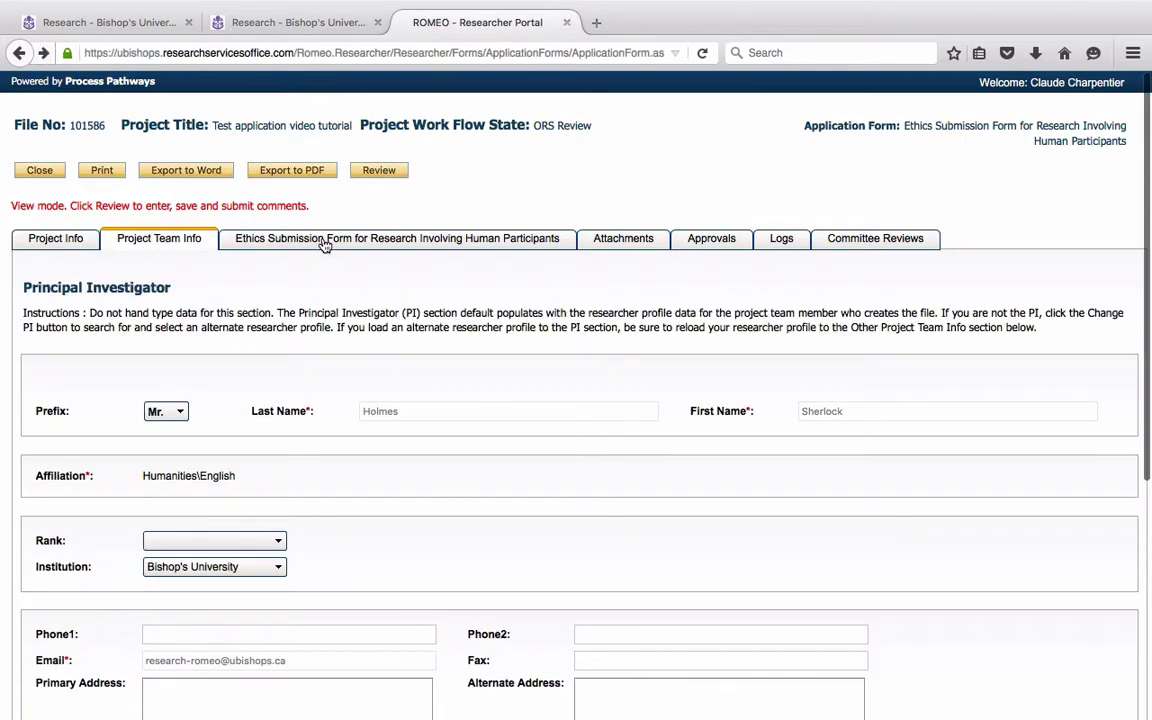
left_click(324, 242)
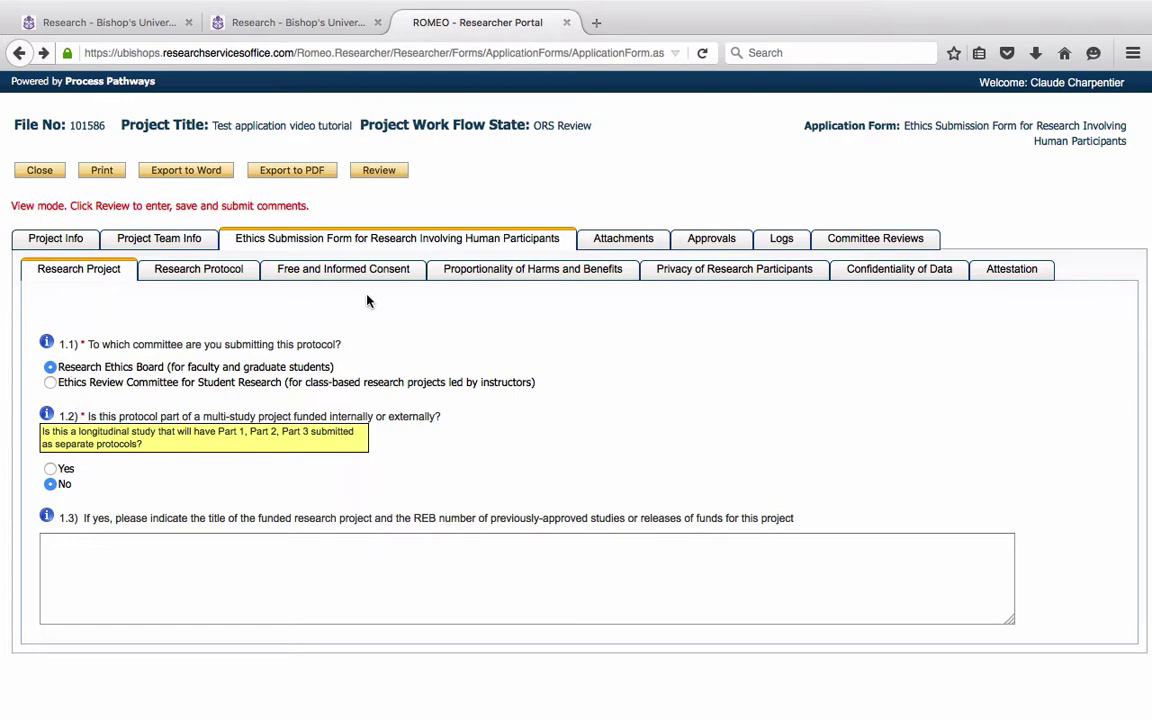
left_click(226, 274)
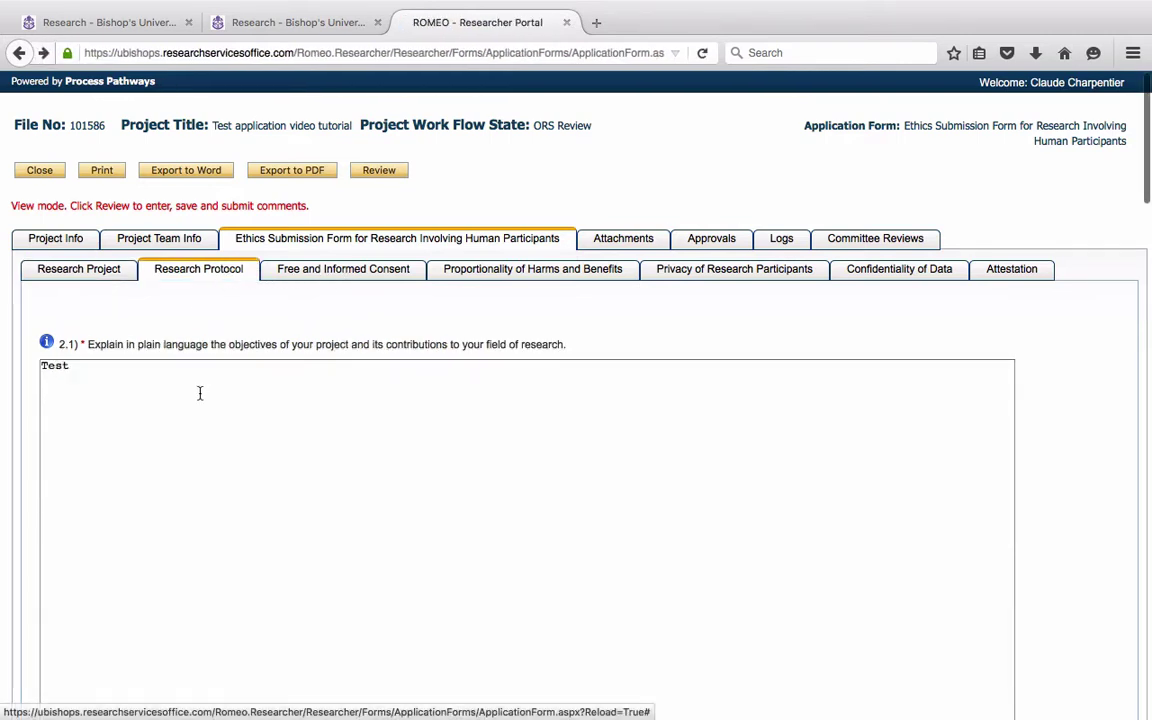
left_click(310, 278)
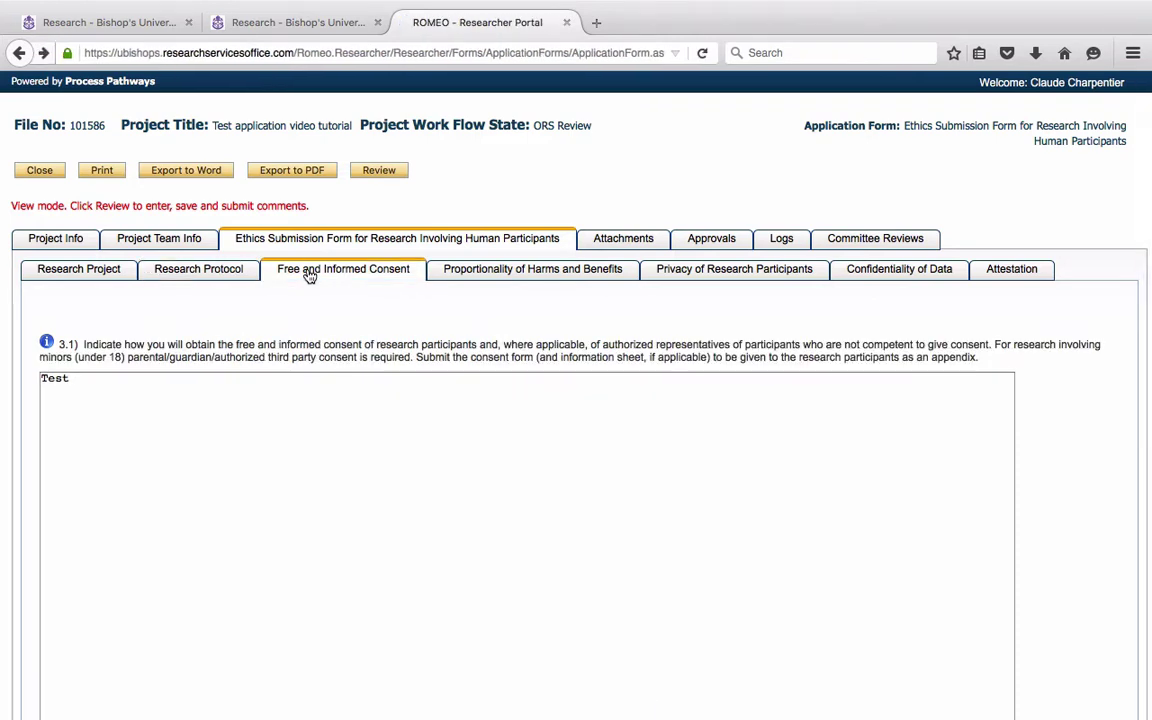
- Return to the Research Protocol section, write the review comment "2.1. Please clarify.", save it and close the comments window
left_click(211, 275)
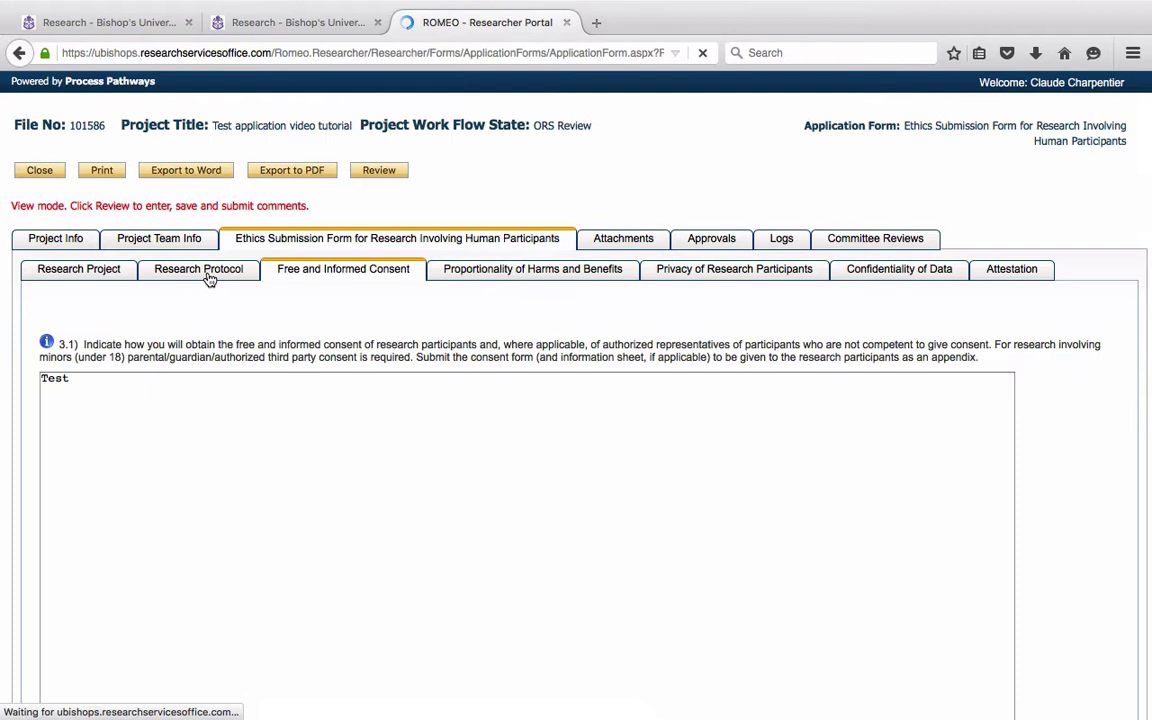
left_click(388, 172)
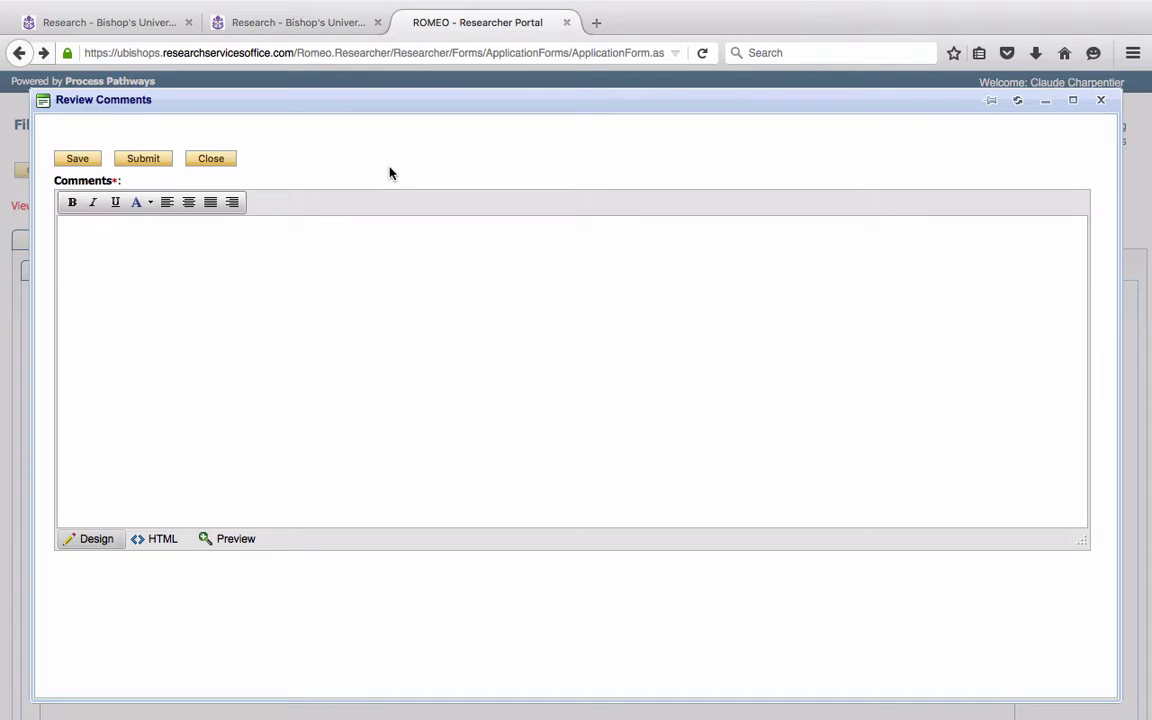
left_click_drag(342, 105, 488, 131)
left_click(239, 266)
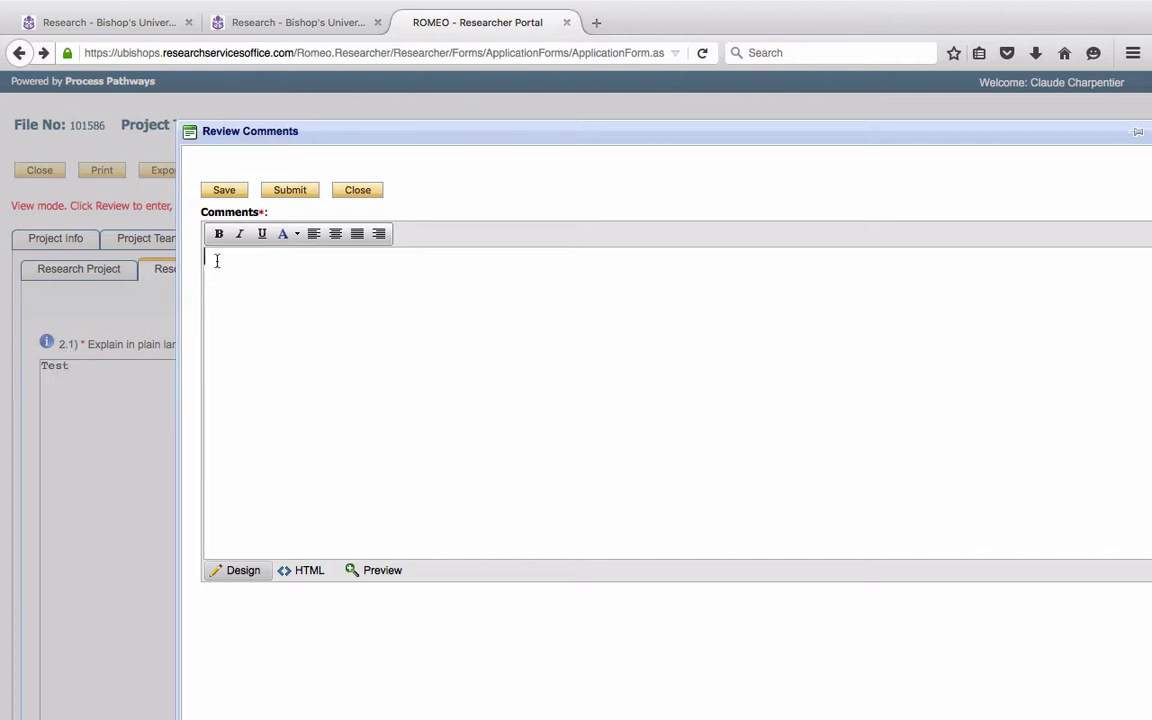
type("2.1. Please clarify.")
left_click(238, 193)
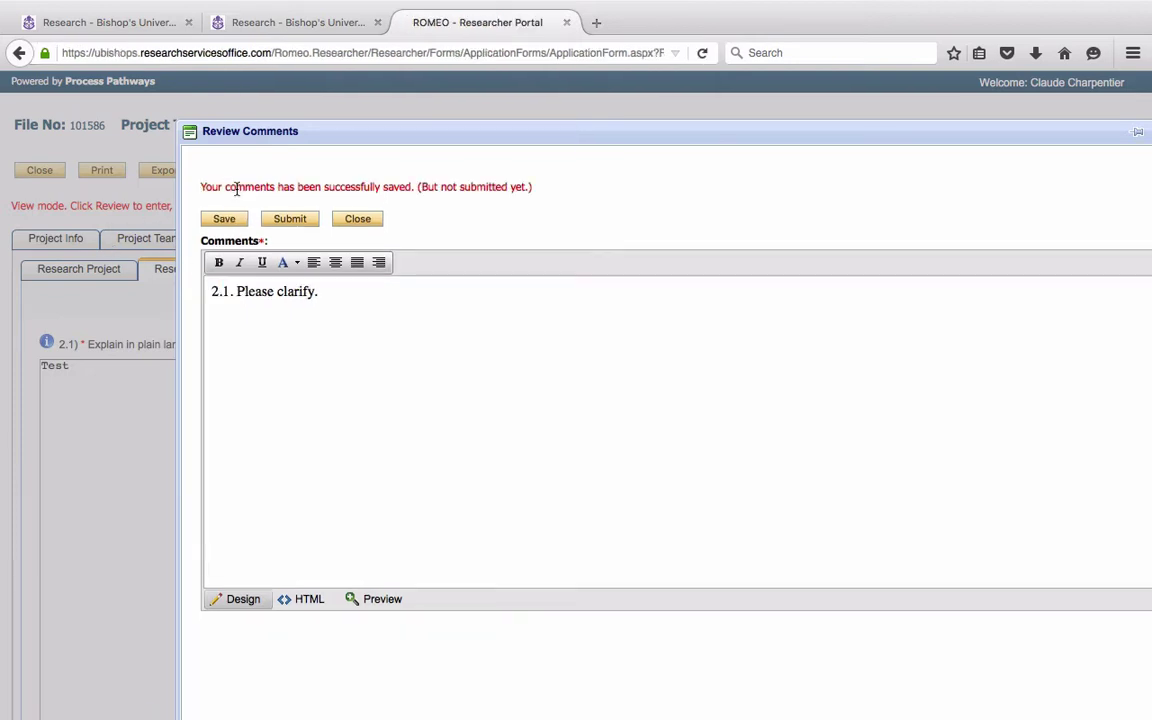
left_click(370, 224)
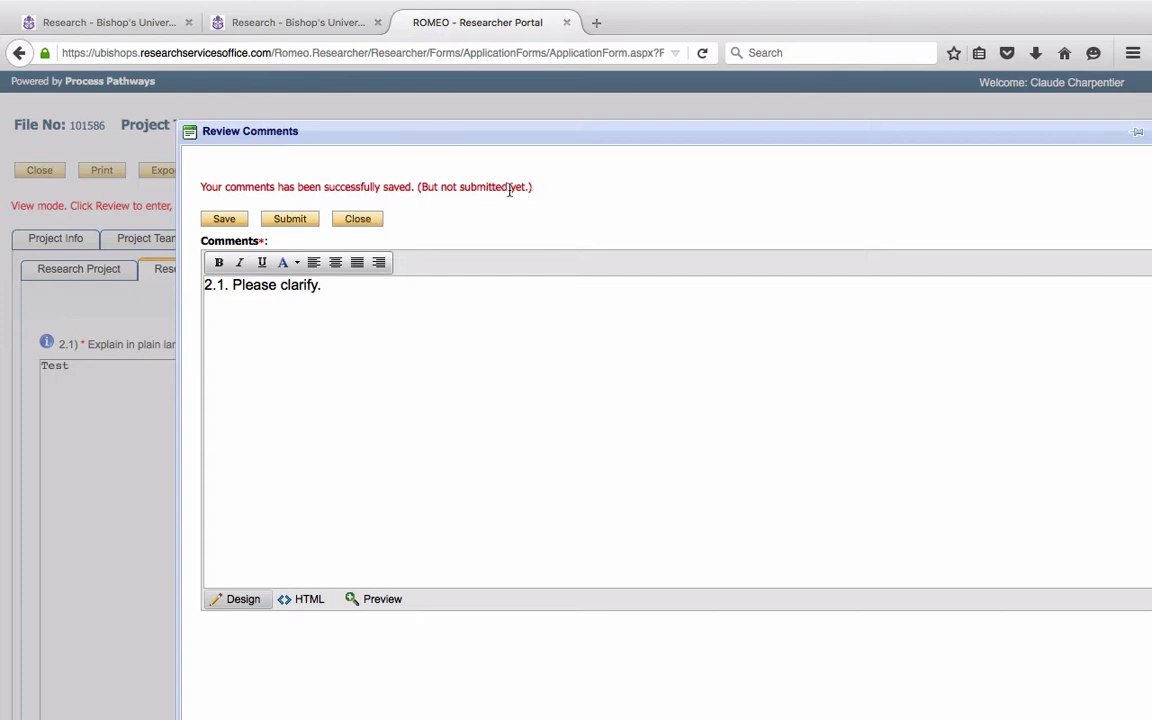
left_click(360, 219)
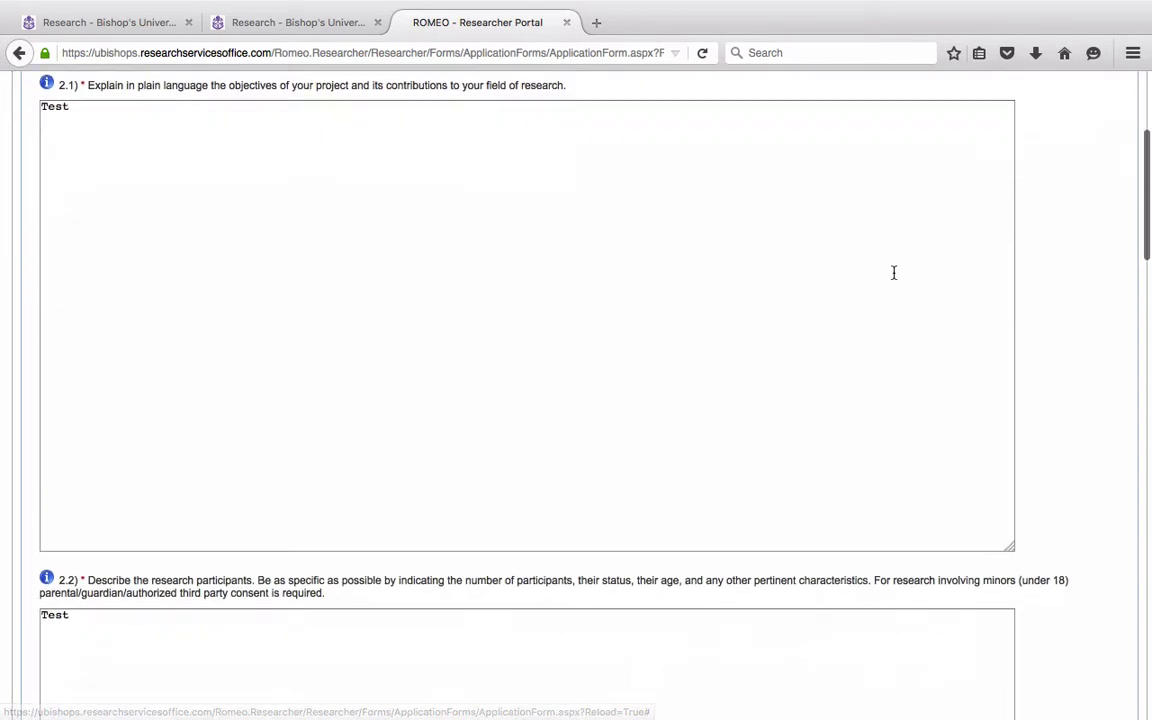
- Read through the Research Protocol questions and the Free and Informed Consent section of the ethics form
scroll(894, 272, "down", 3)
scroll(893, 270, "up", 5)
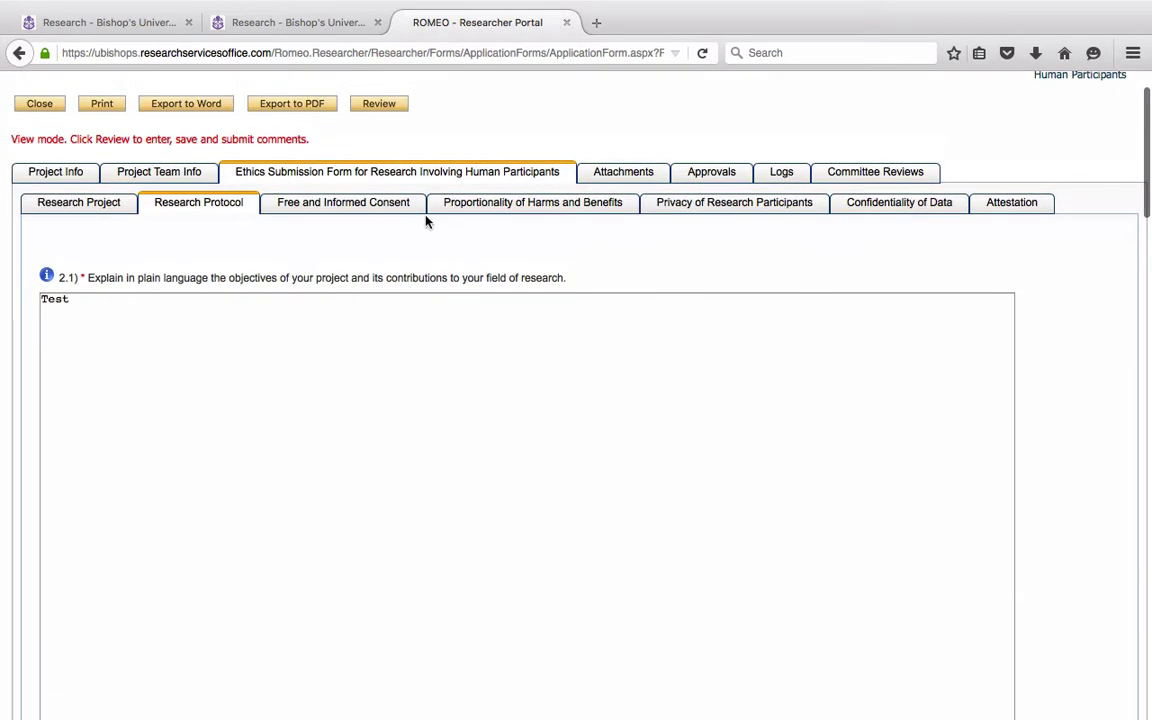
left_click(387, 205)
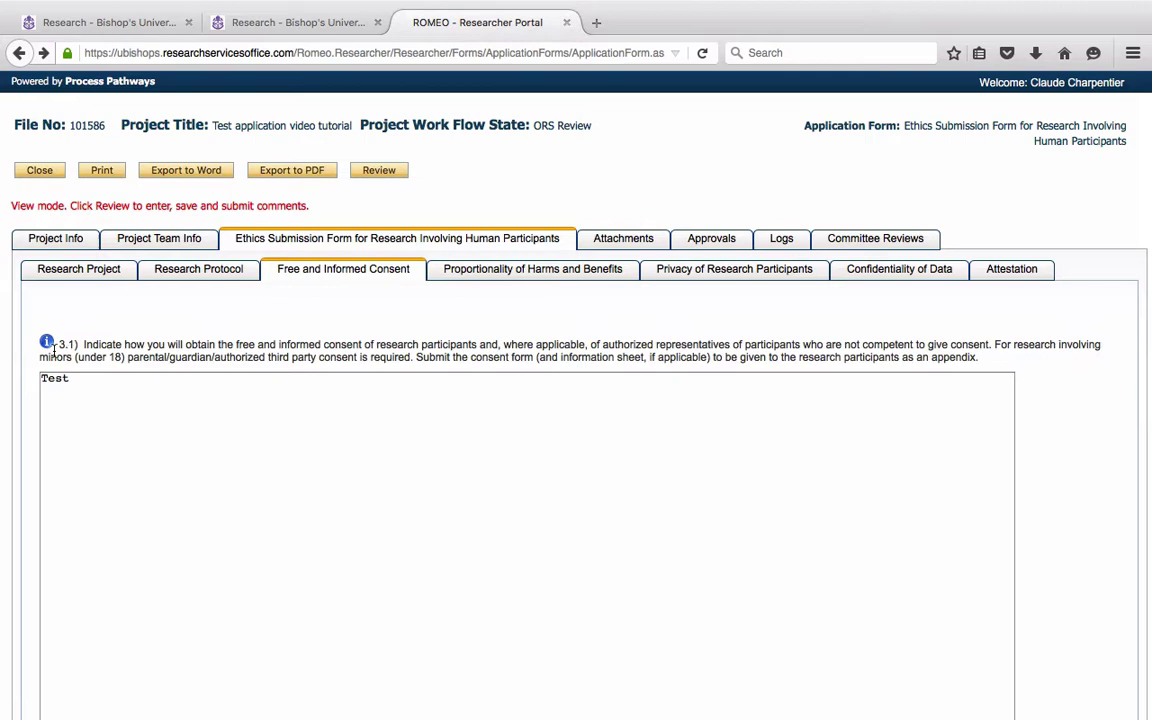
scroll(110, 372, "down", 5)
scroll(111, 370, "down", 5)
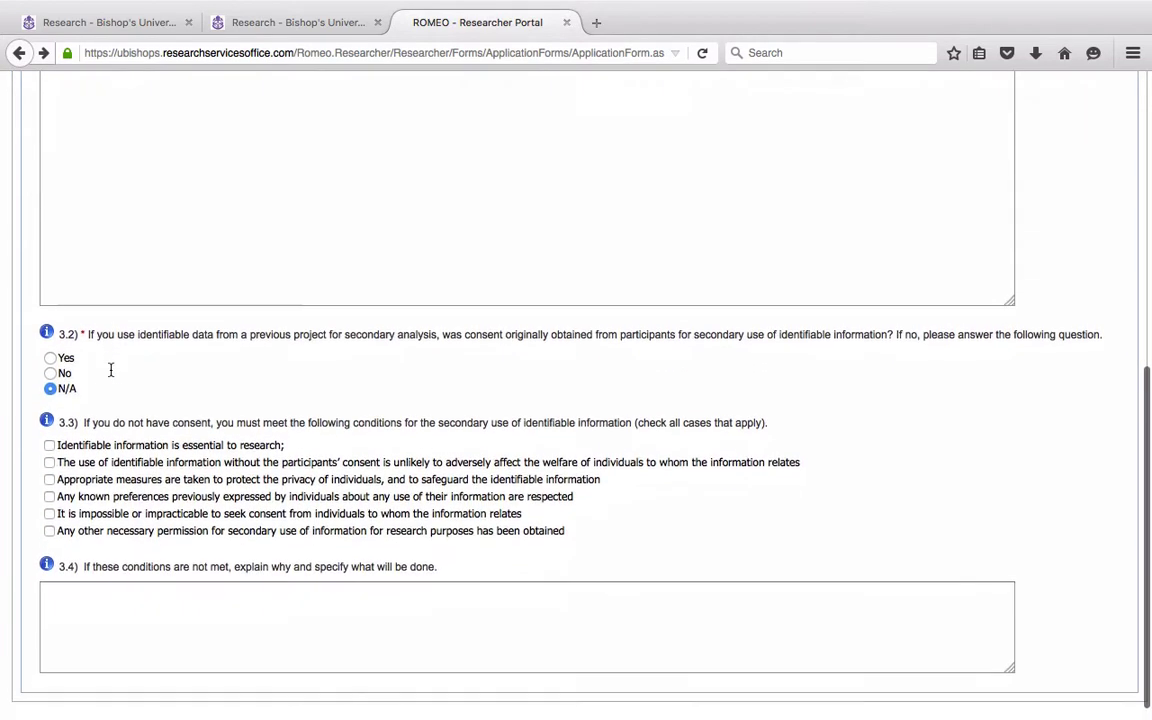
scroll(125, 490, "up", 10)
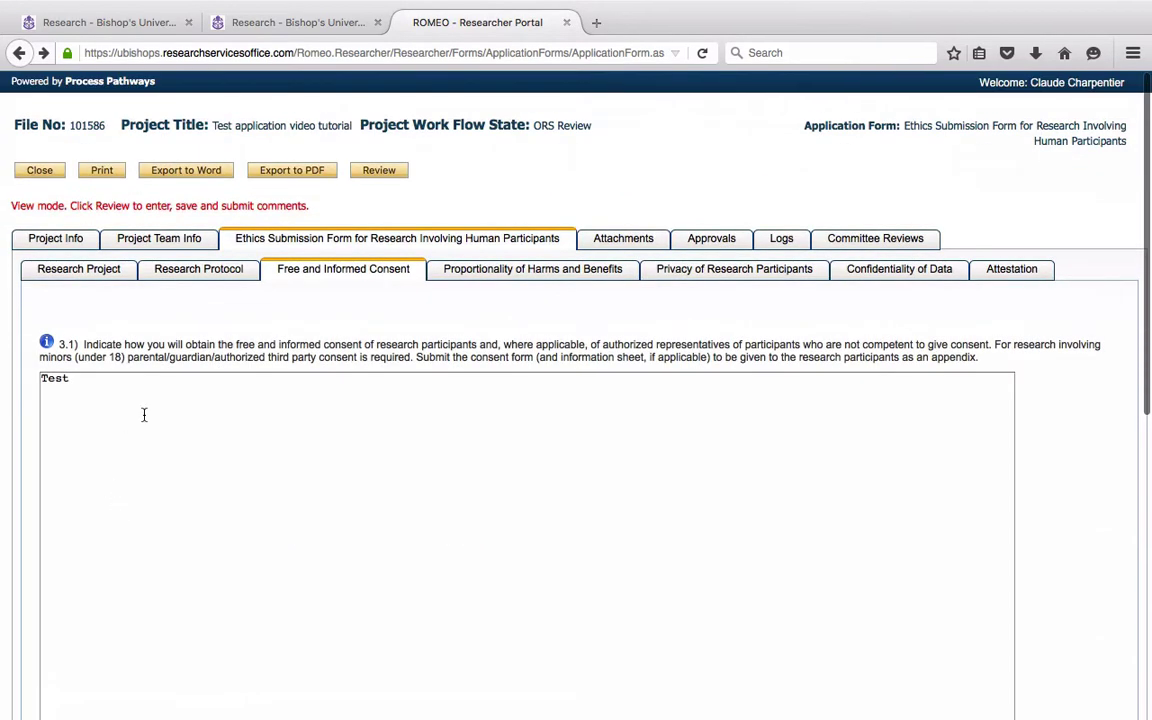
- Add "3.1. Please name all research assistants." as a separate paragraph below the first review comment, save and close the comments
left_click(382, 178)
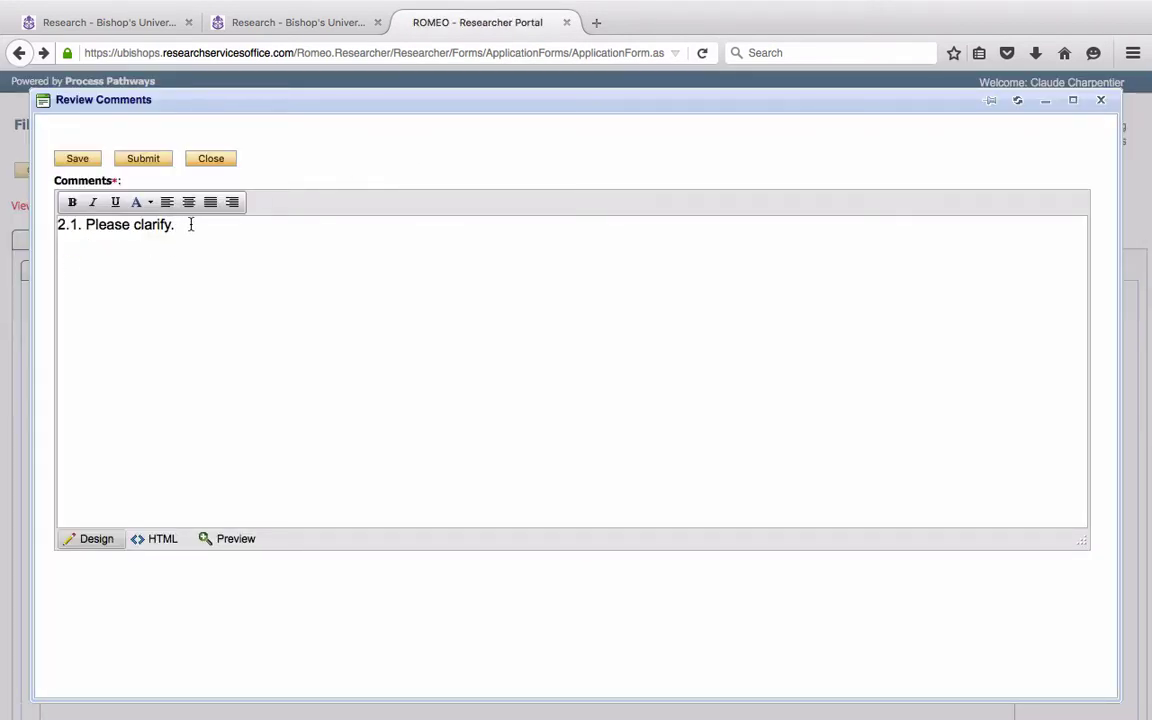
key("Return")
key("Return")
type("3.1. Please name all research assistants")
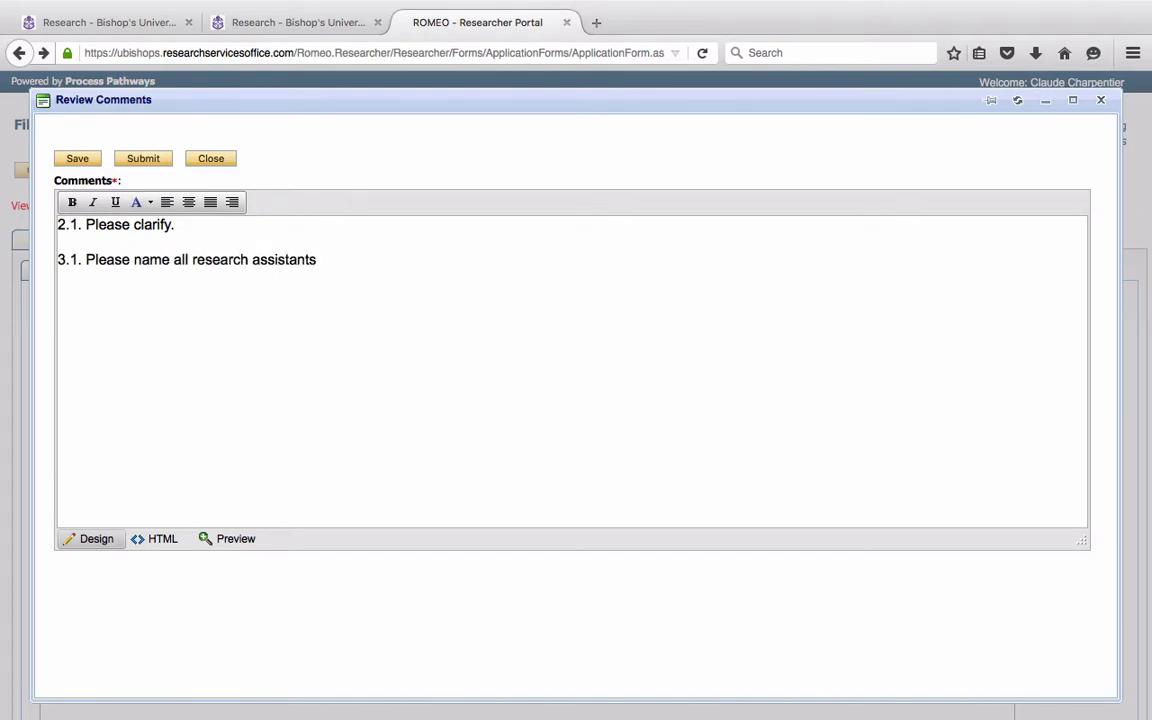
type(".")
left_click(76, 161)
left_click(215, 192)
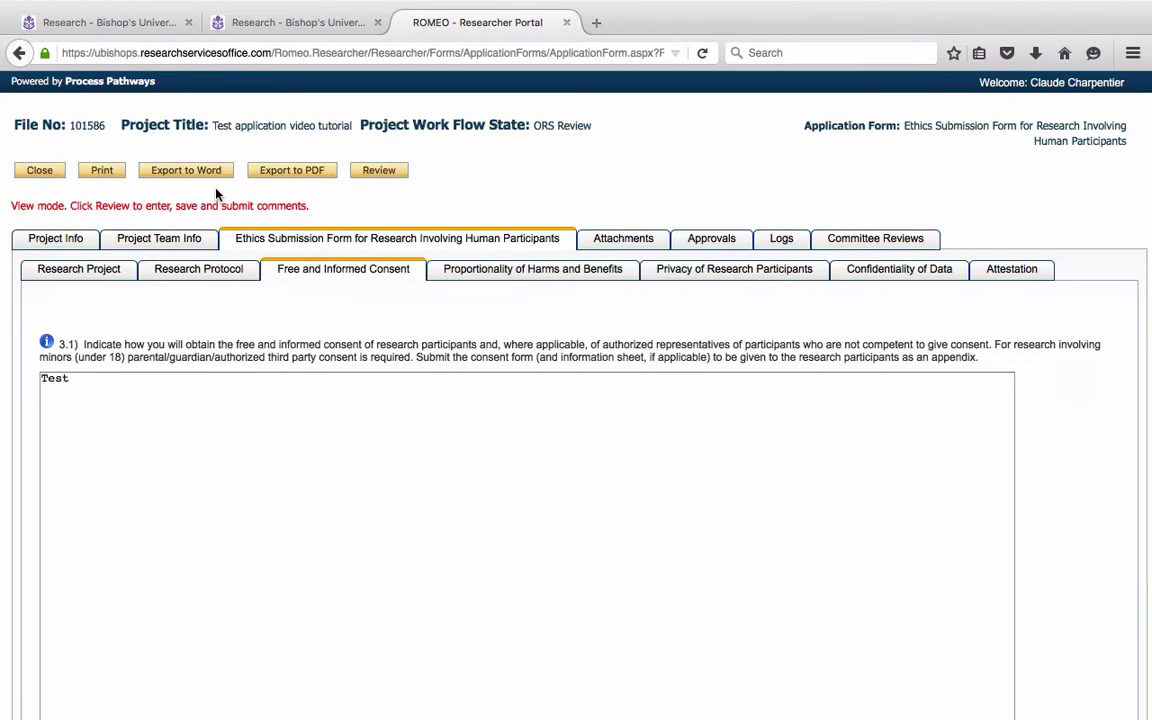
- Examine the Proportionality of Harms and Benefits, Privacy of Research Participants and Confidentiality of Data sections, and the application's attachments
left_click(525, 284)
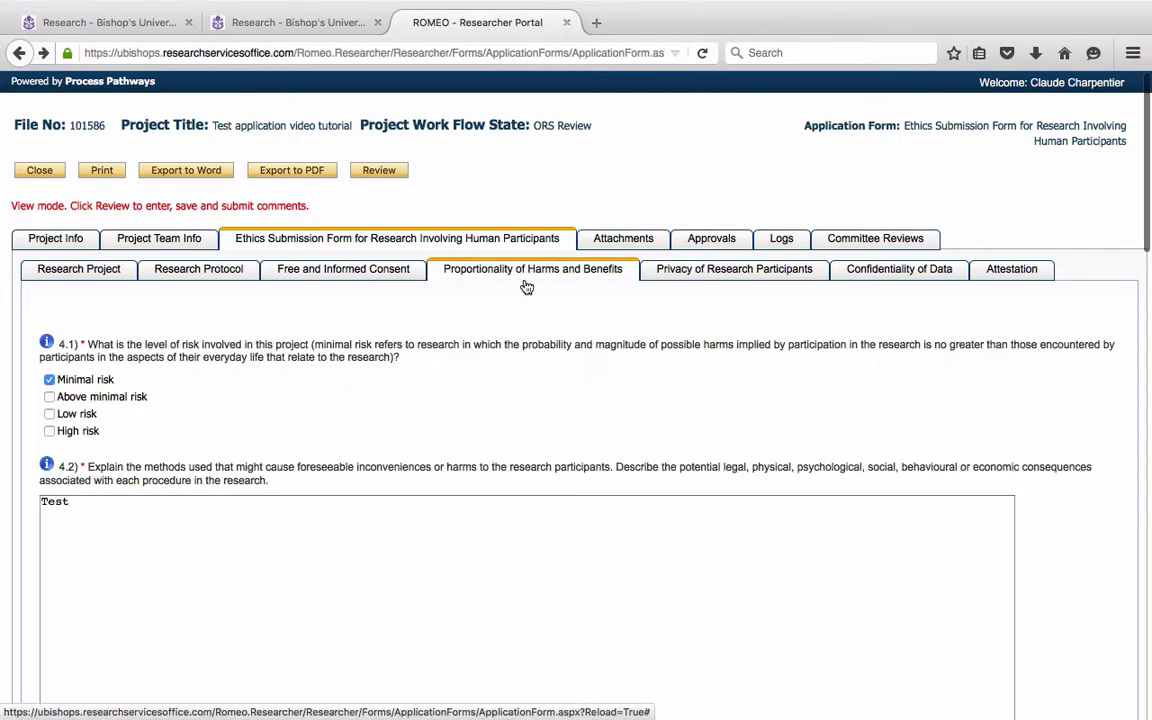
left_click(674, 272)
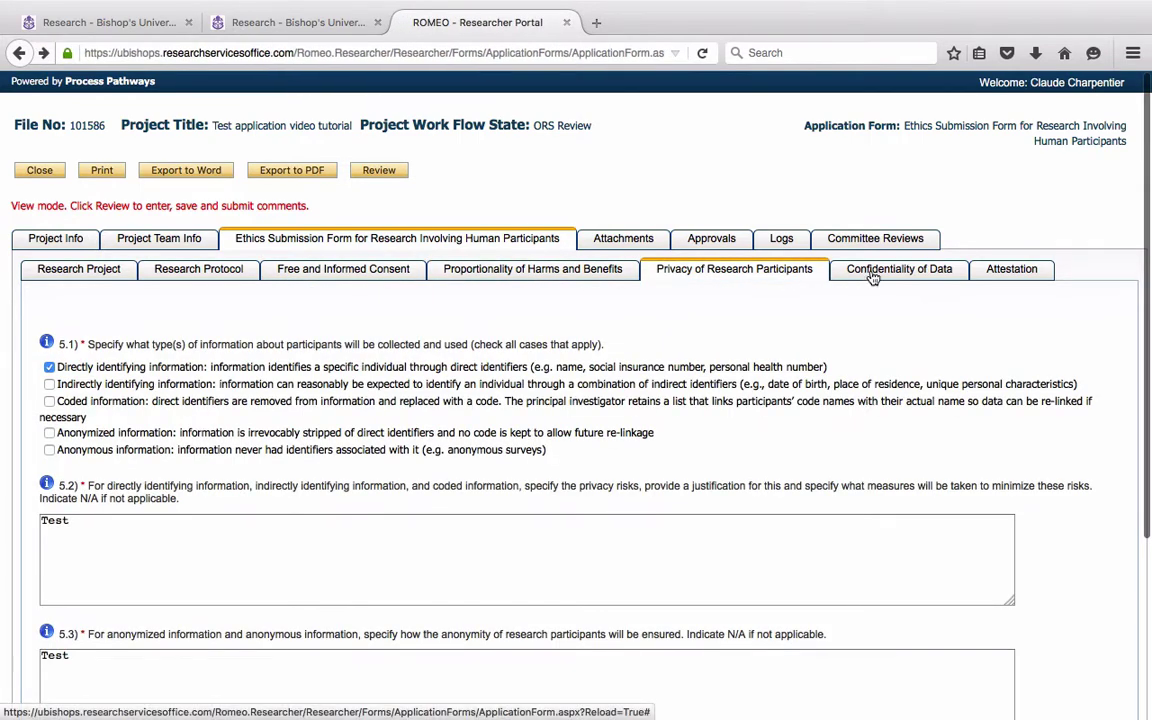
left_click(872, 278)
left_click(645, 245)
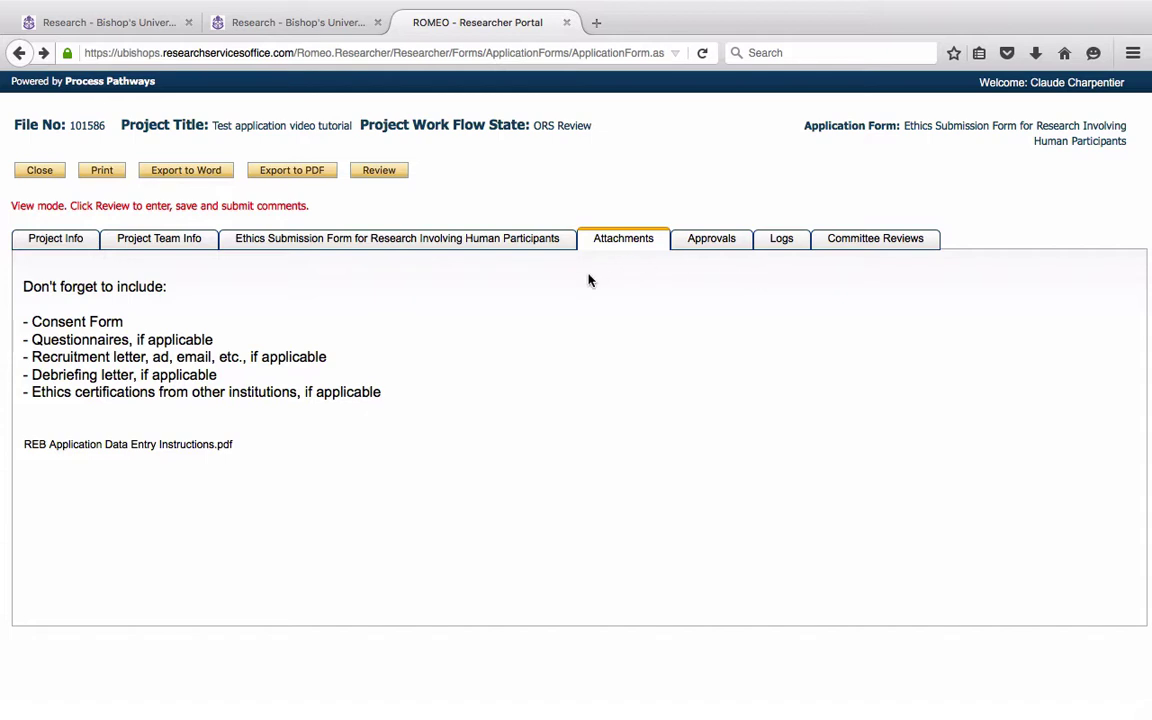
- Submit the saved review comments for the application and log out of the portal
left_click(379, 170)
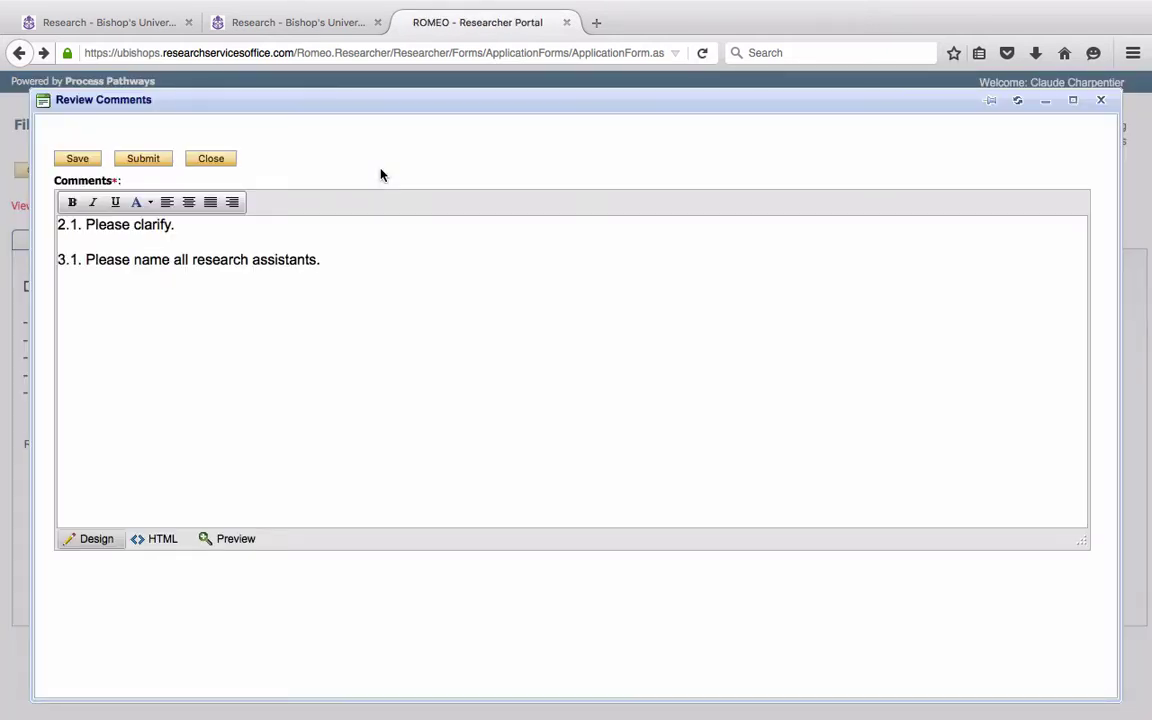
left_click(139, 166)
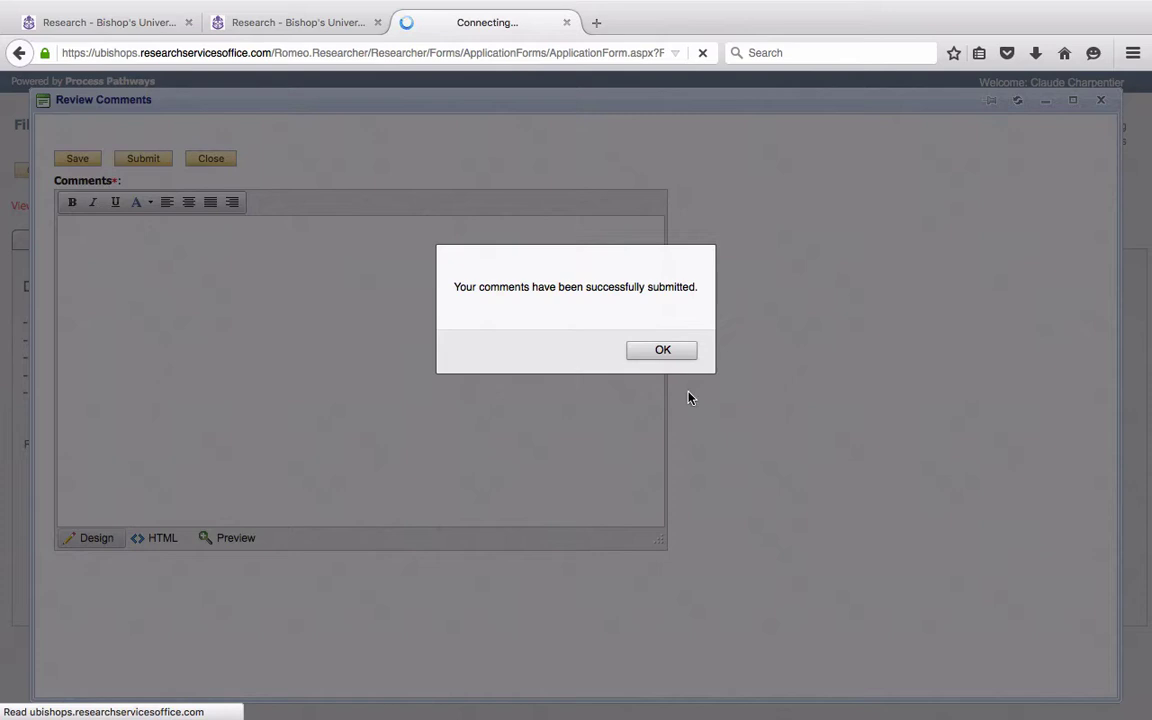
left_click(670, 350)
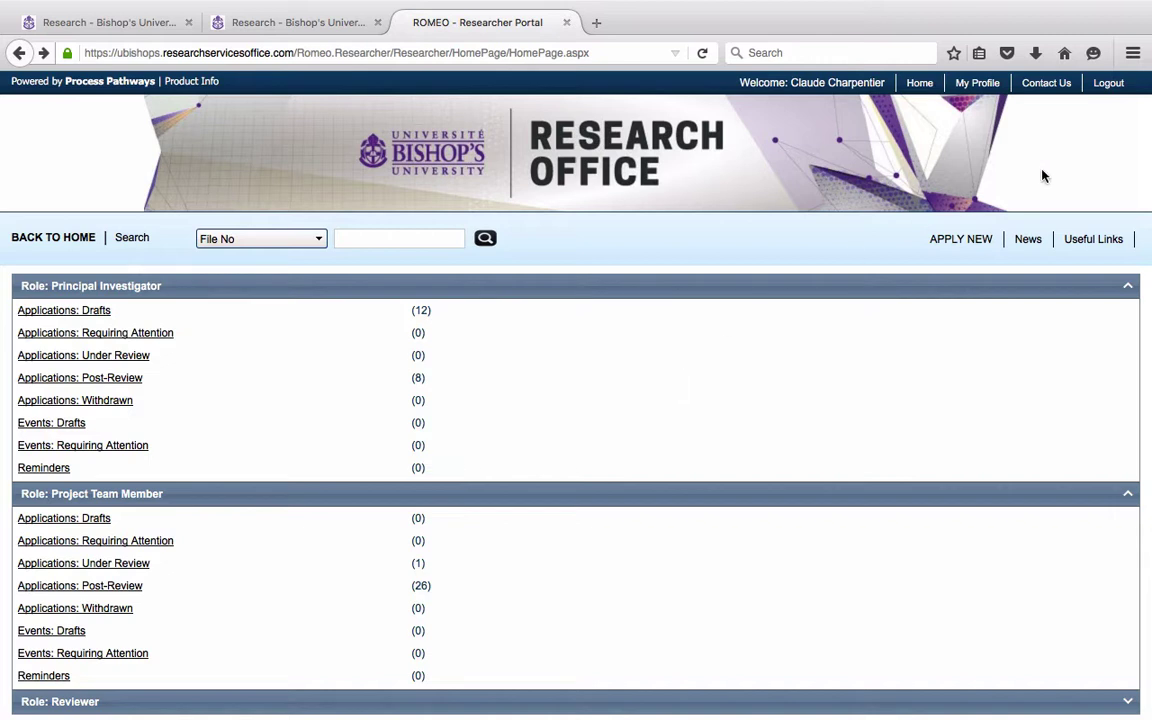
left_click(1110, 84)
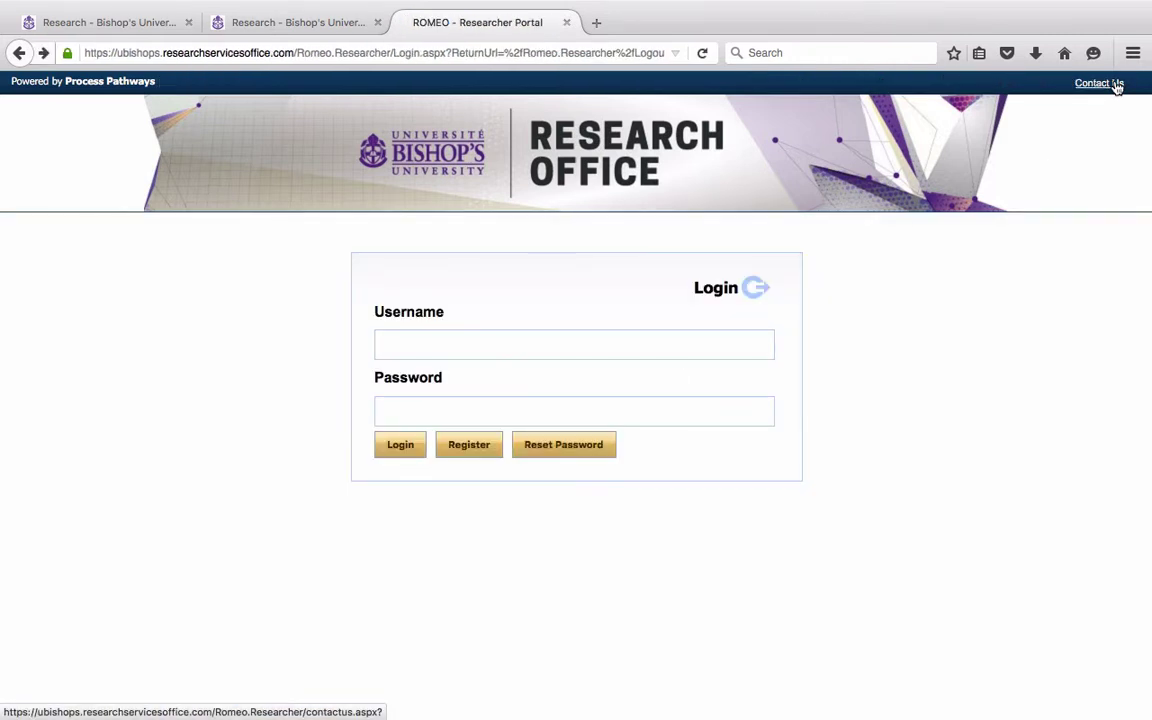
- Log in to the research portal with the saved administrator credentials
left_click(456, 350)
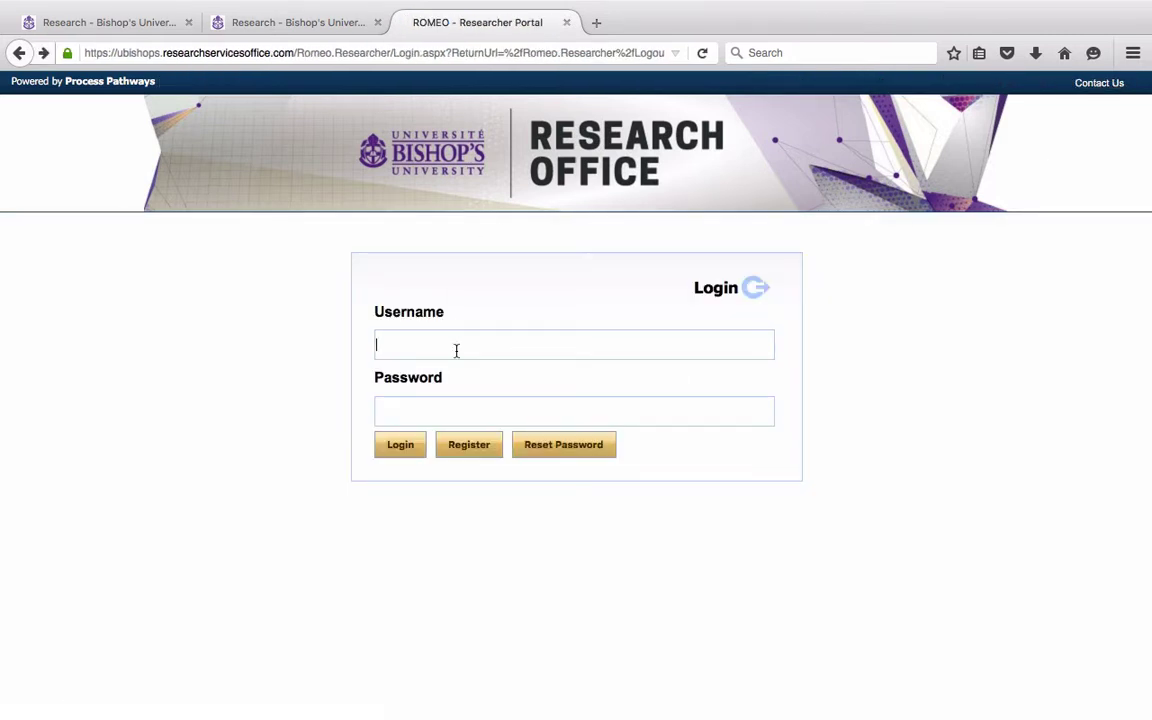
type("su")
key("Down")
key("Return")
left_click(390, 444)
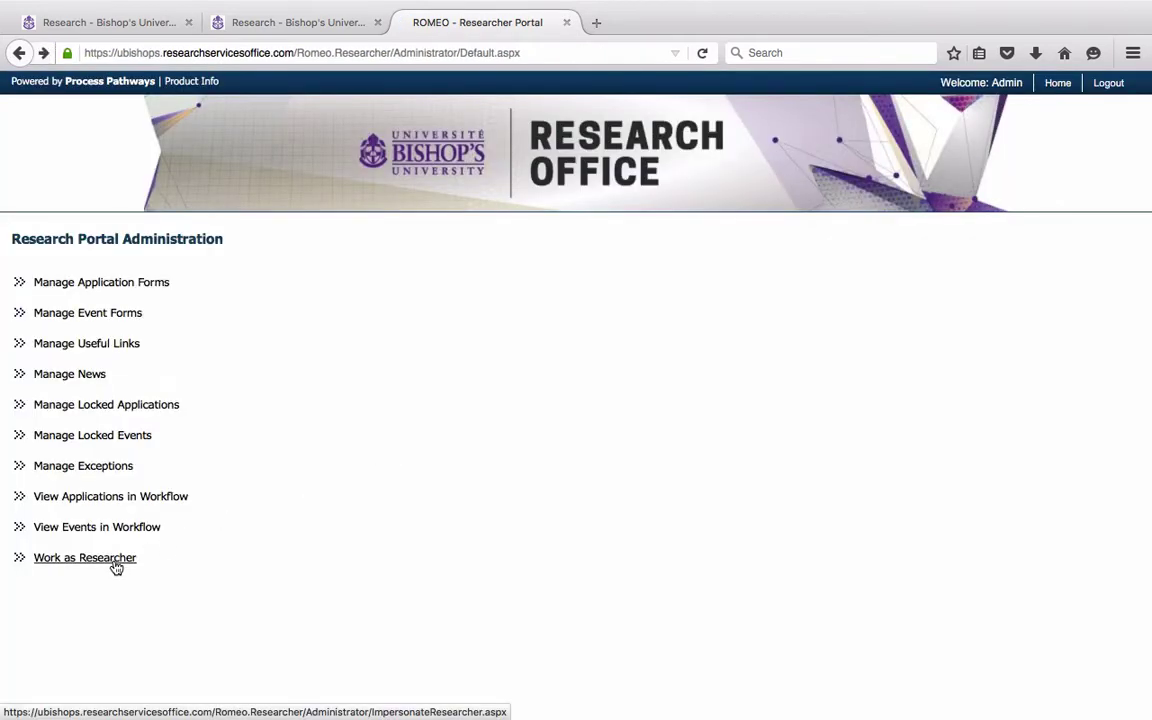
- Start working as a researcher by entering and submitting the committee chair's user name
left_click(112, 559)
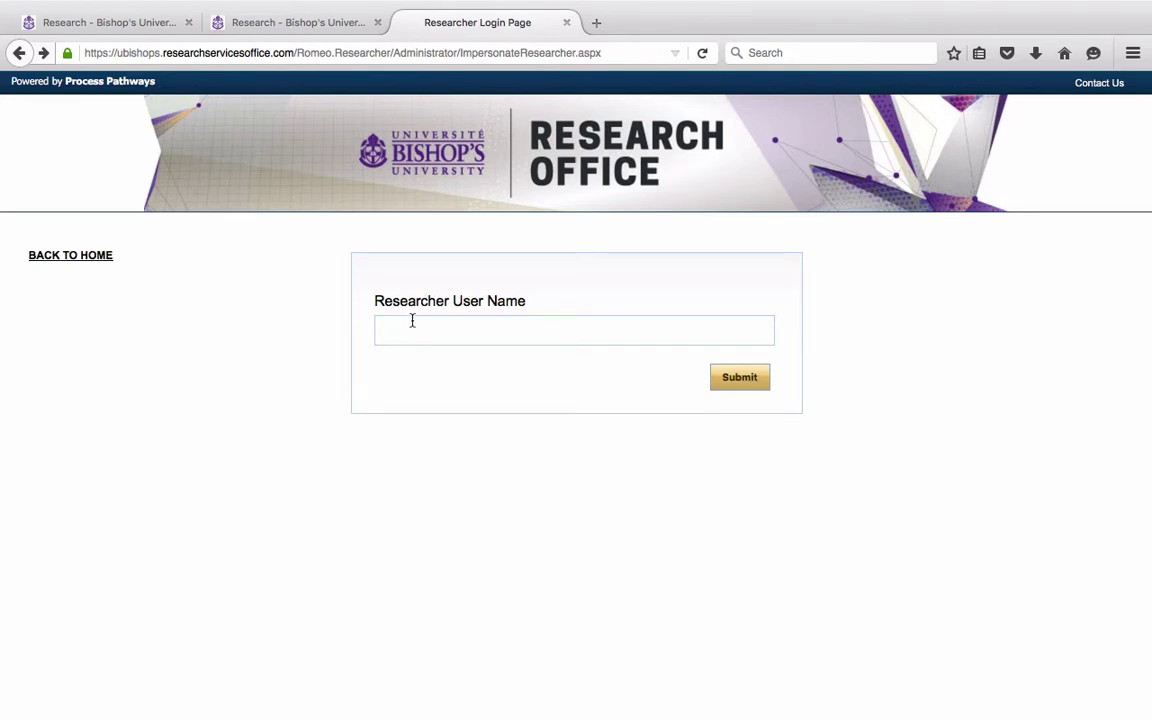
left_click(414, 325)
type("c")
key("Down")
key("Down")
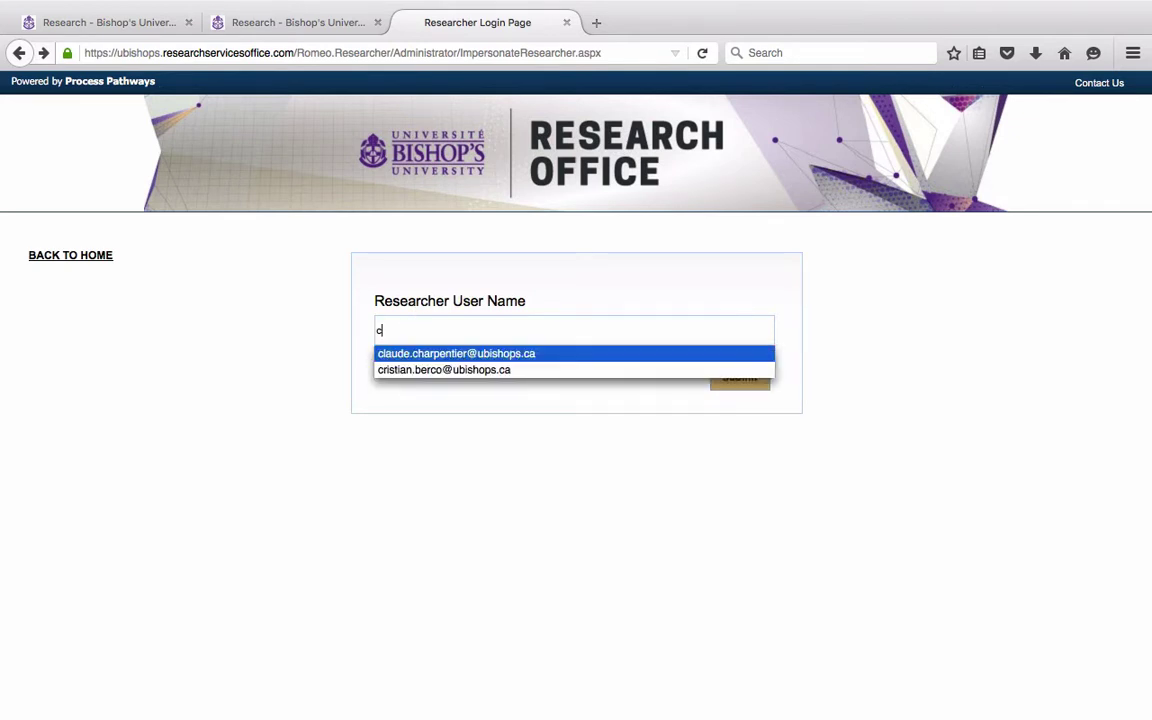
key("Return")
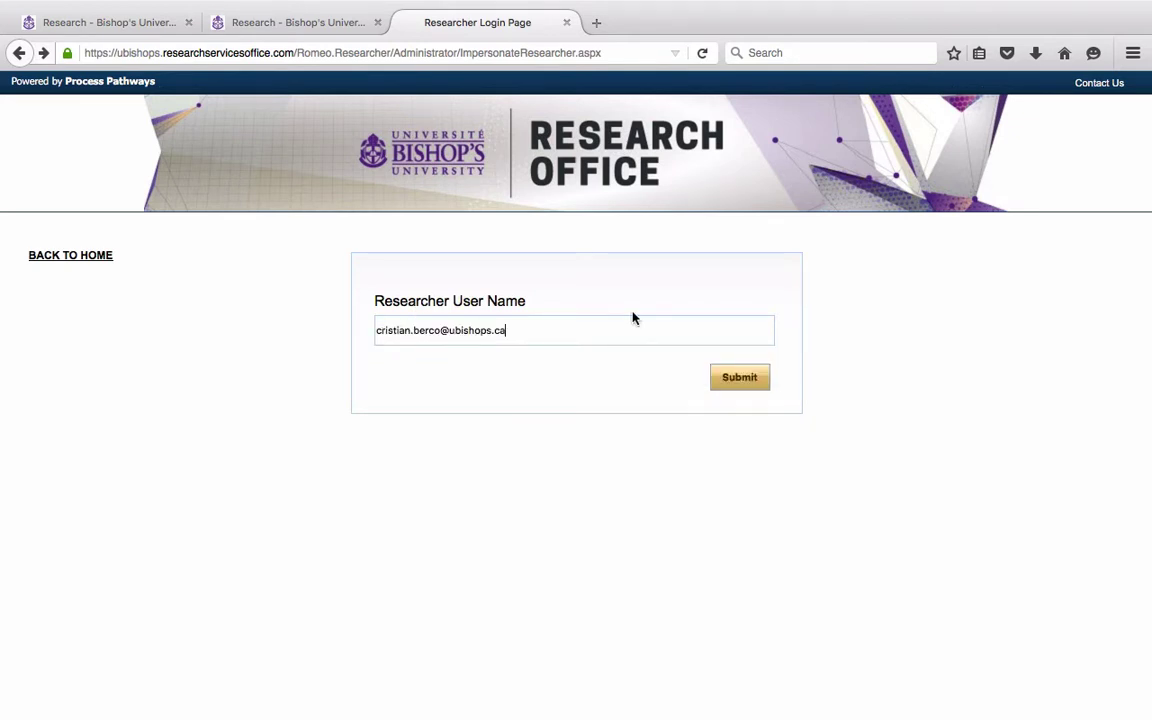
left_click(742, 377)
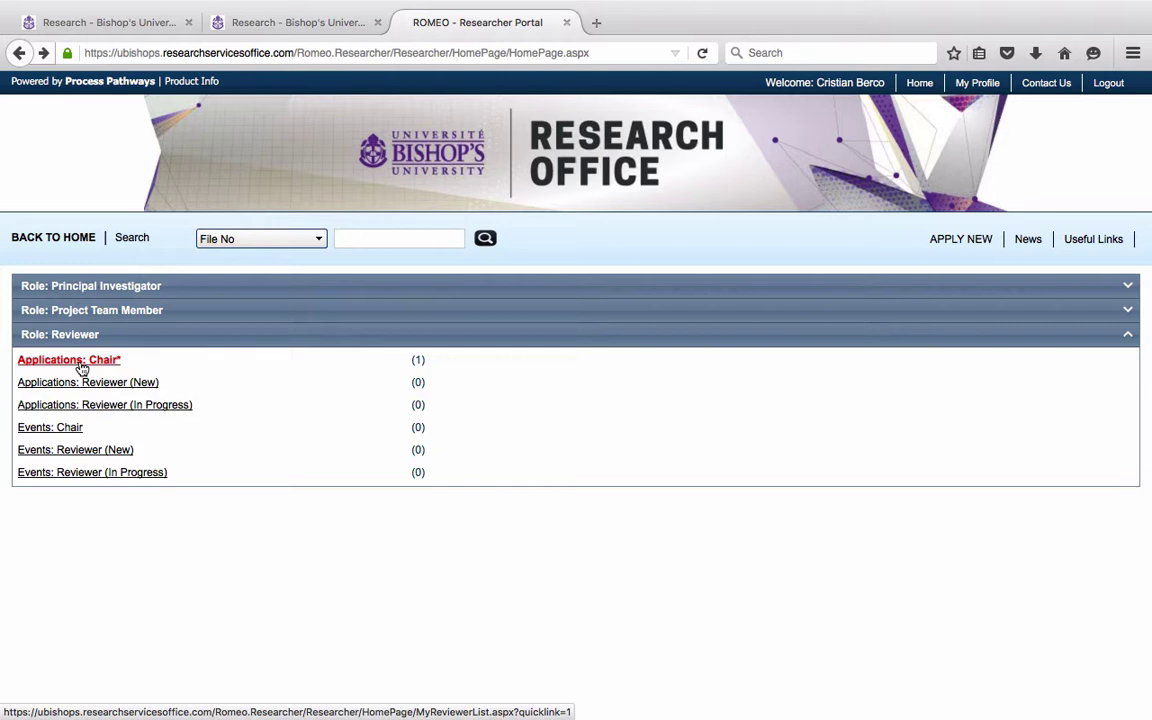
- Open "Test application video tutorial" from the chair's list of applications awaiting review
left_click(81, 363)
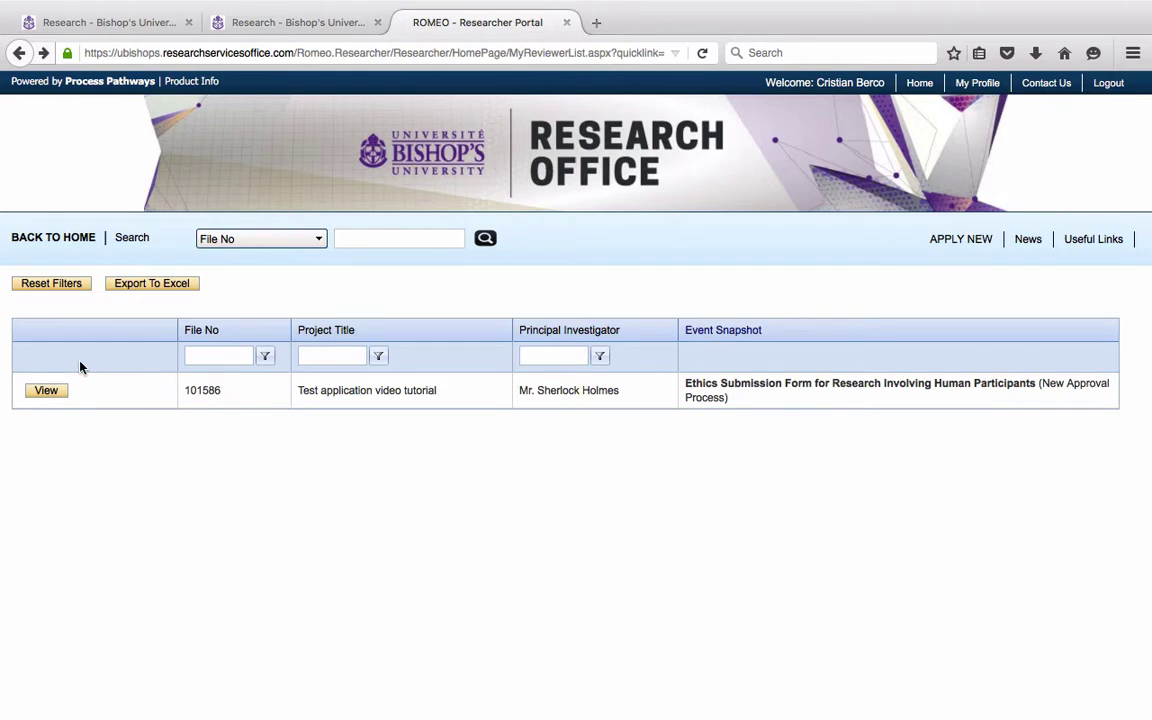
left_click(47, 390)
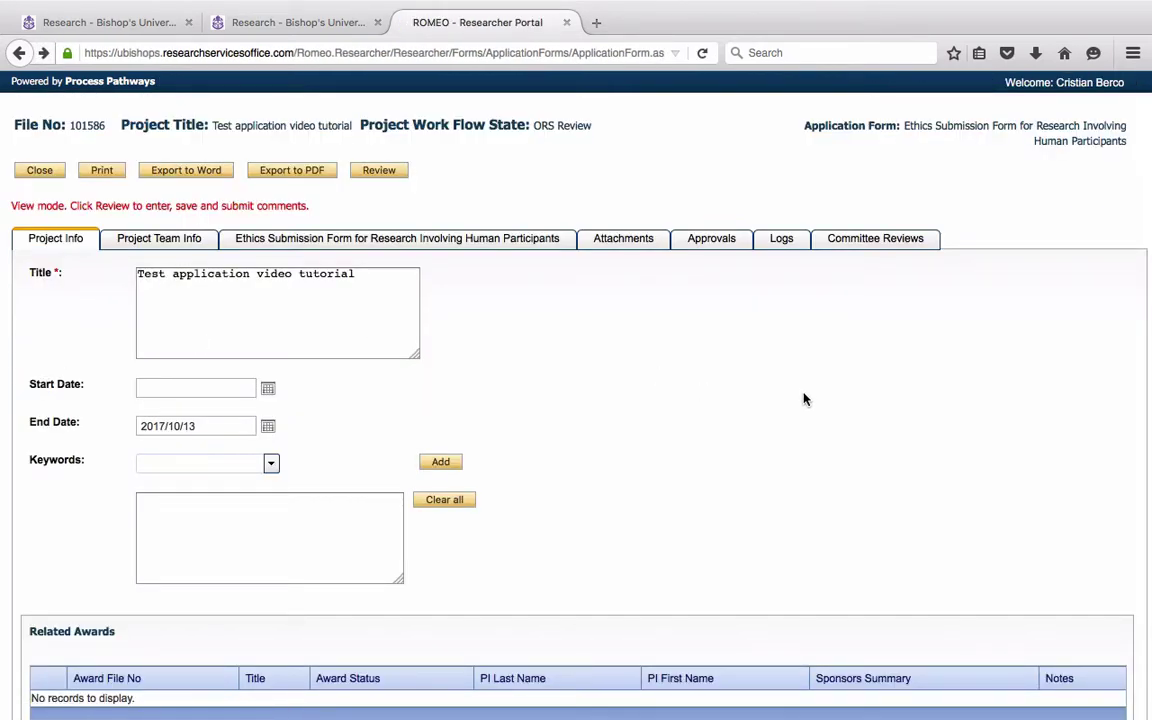
scroll(805, 398, "down", 1)
scroll(805, 398, "up", 1)
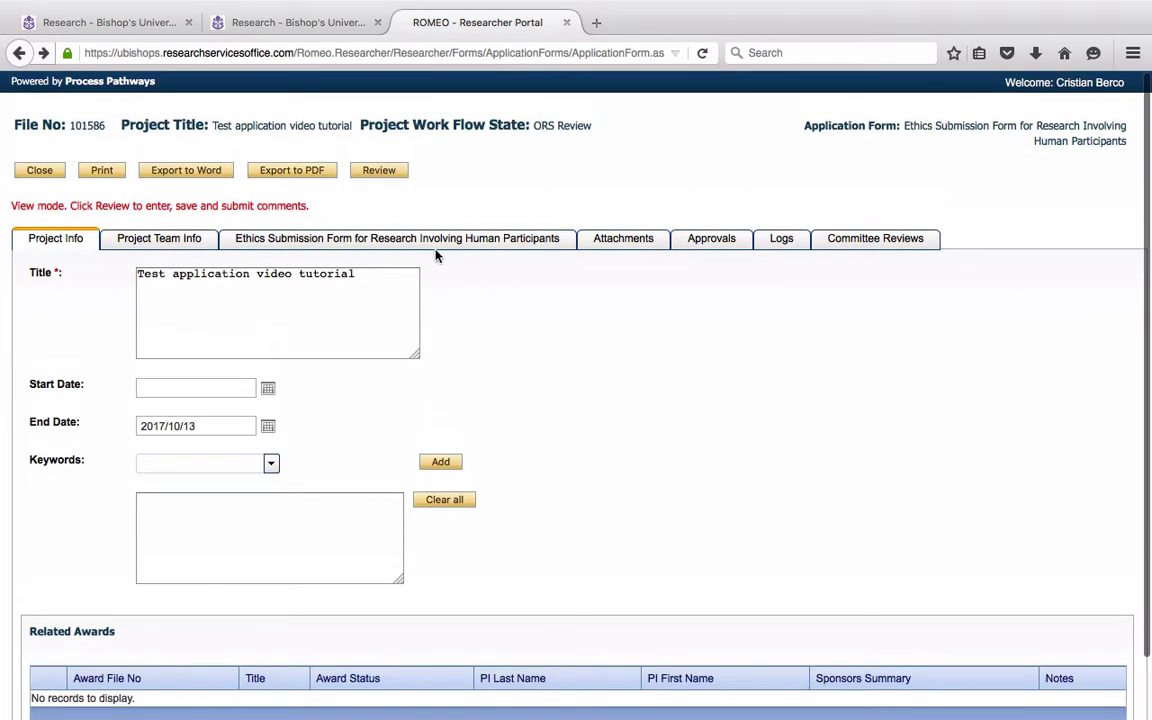
- Enter the review comment "5.1. Please cite the appropriate literature.", save it and close the comments
left_click(379, 171)
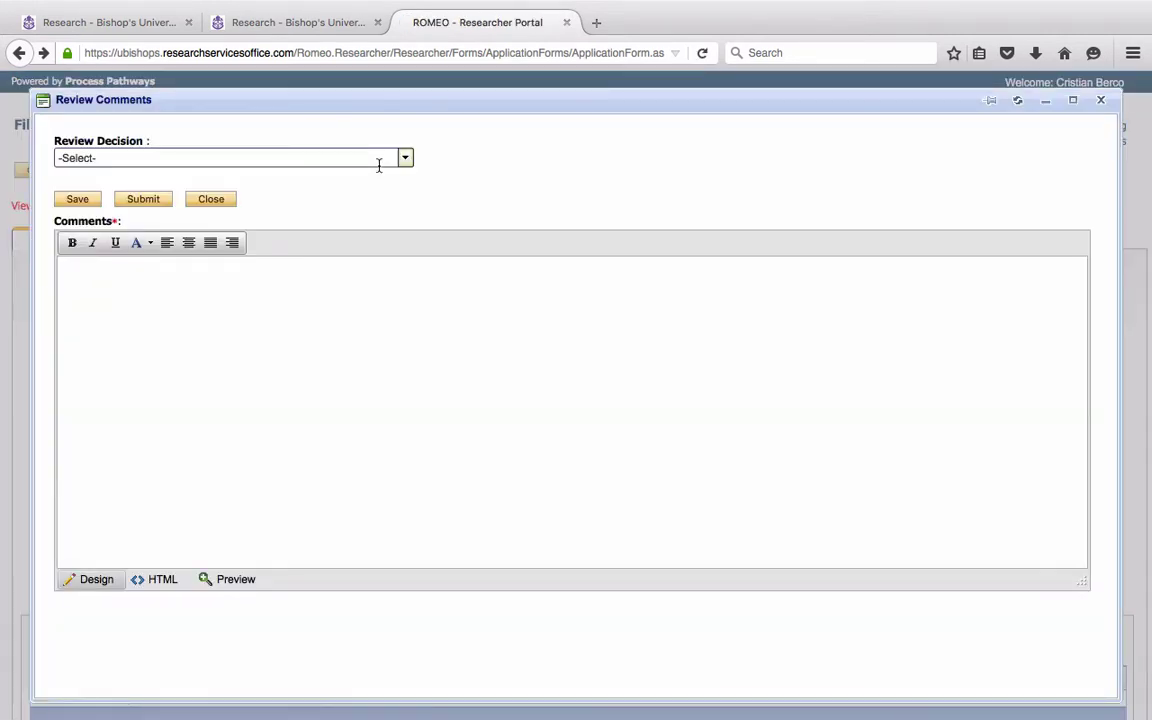
left_click(103, 290)
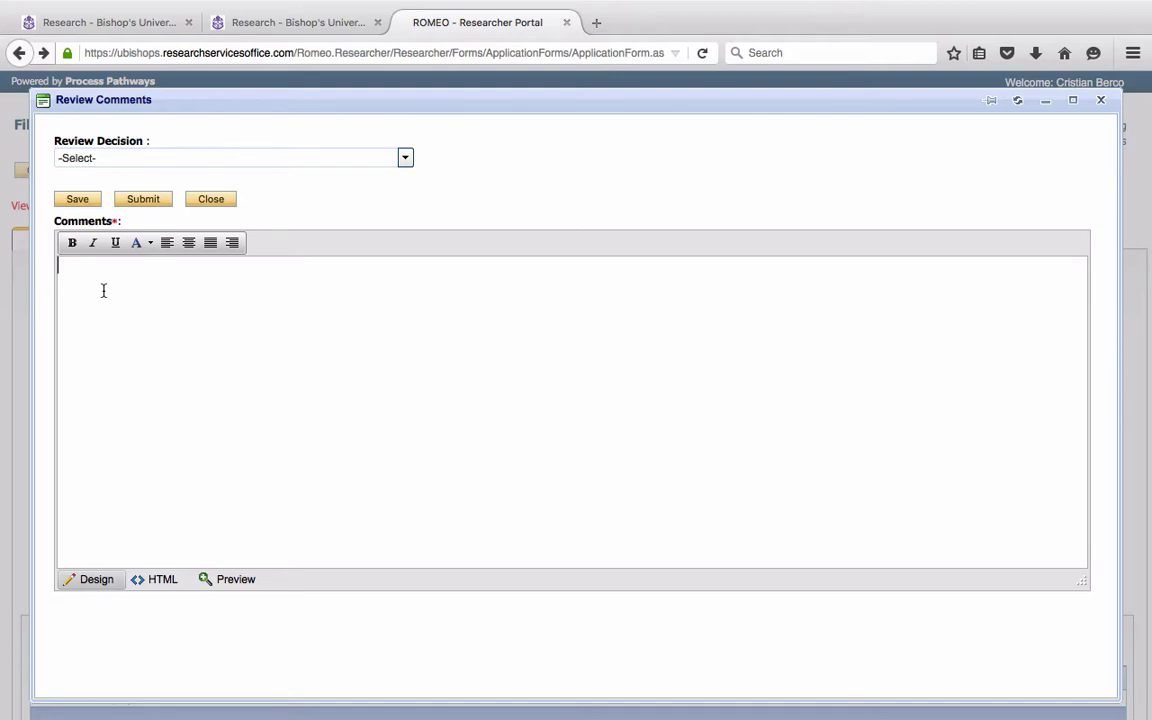
type("5.1. Please cite t")
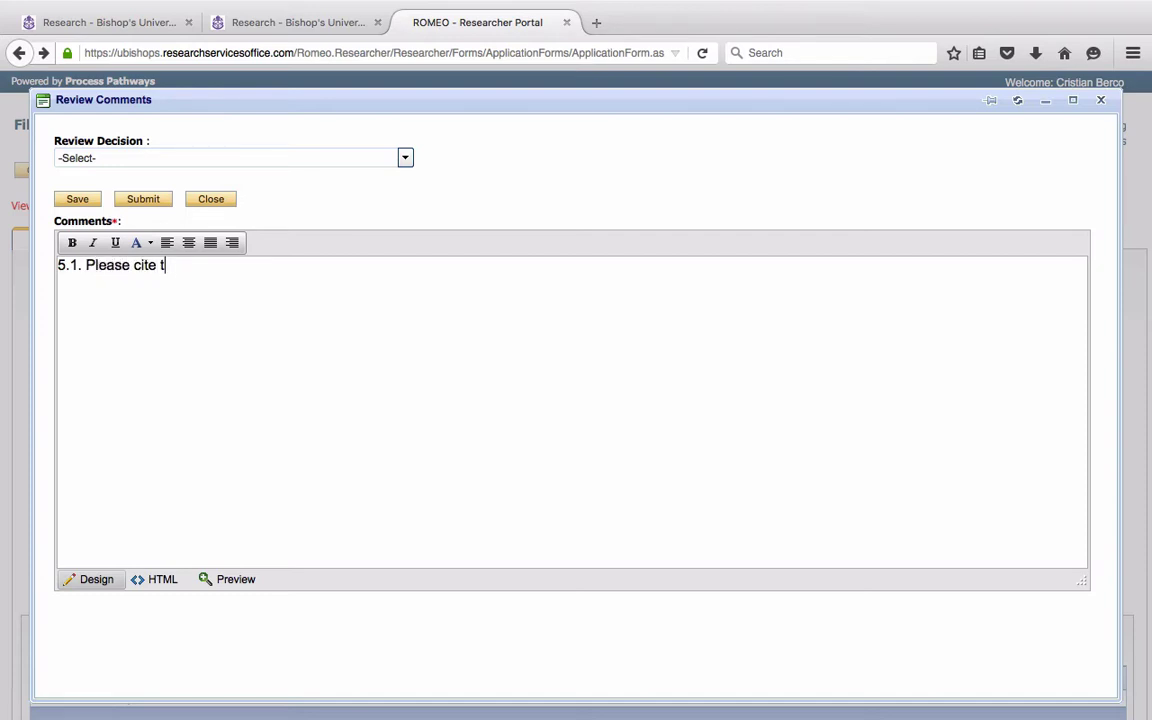
type("he appropriat")
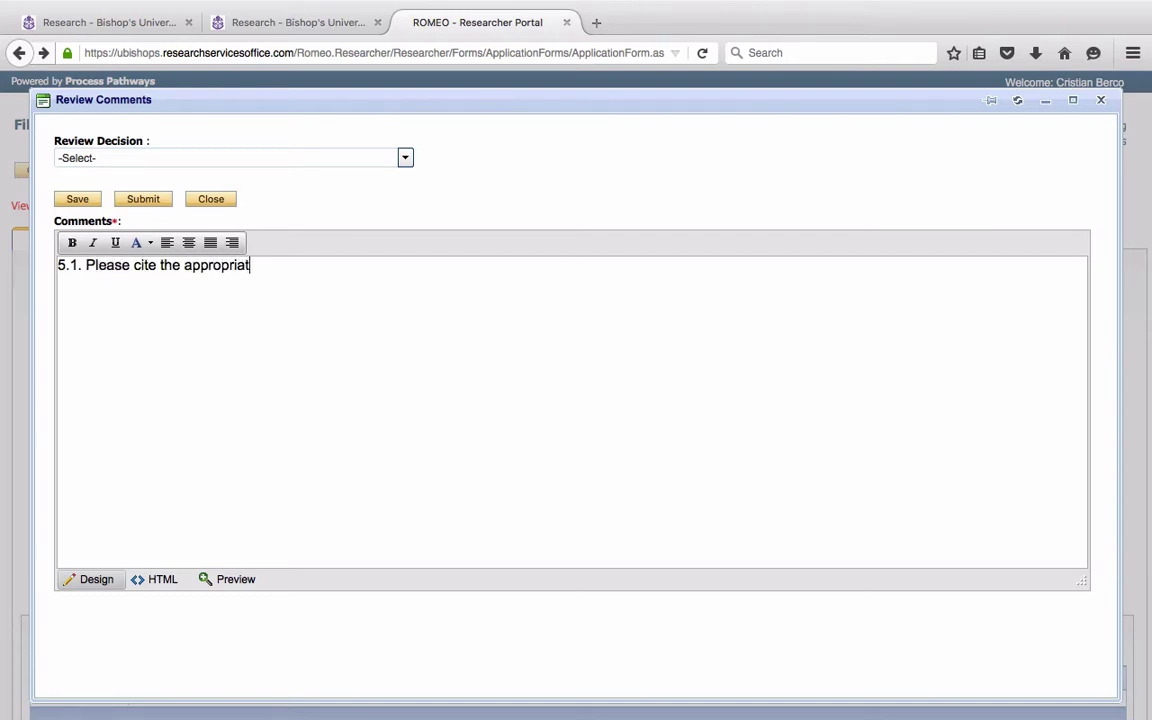
type("e literature.")
left_click(84, 204)
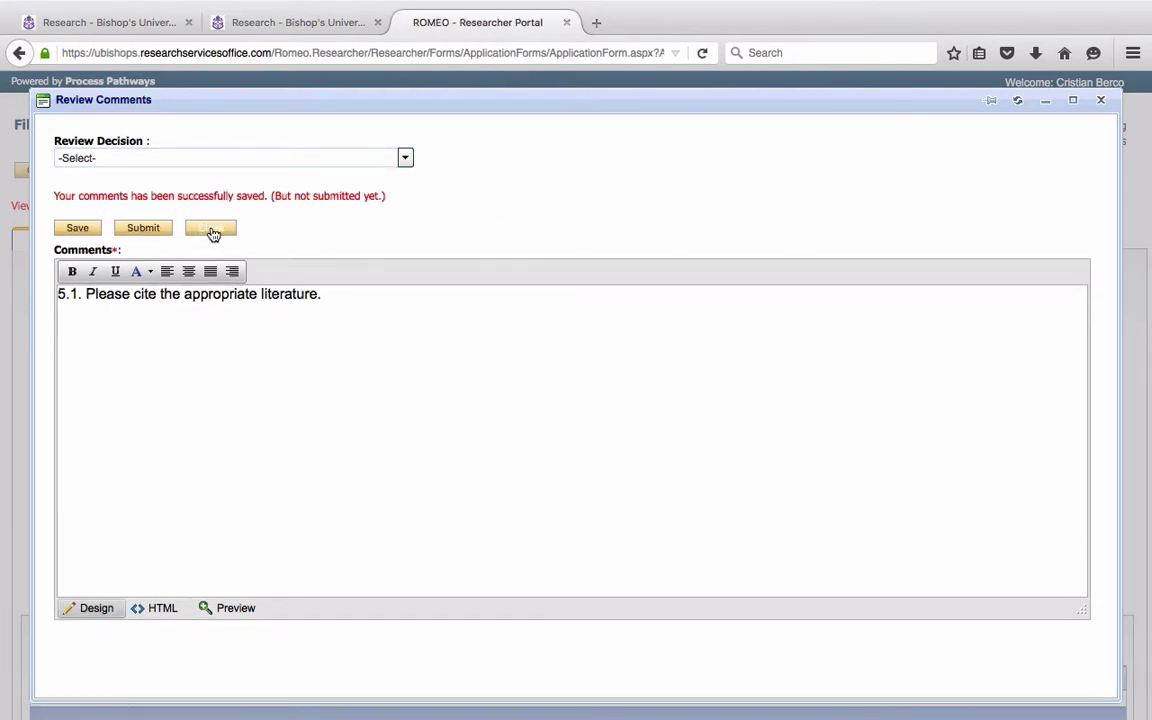
left_click(211, 229)
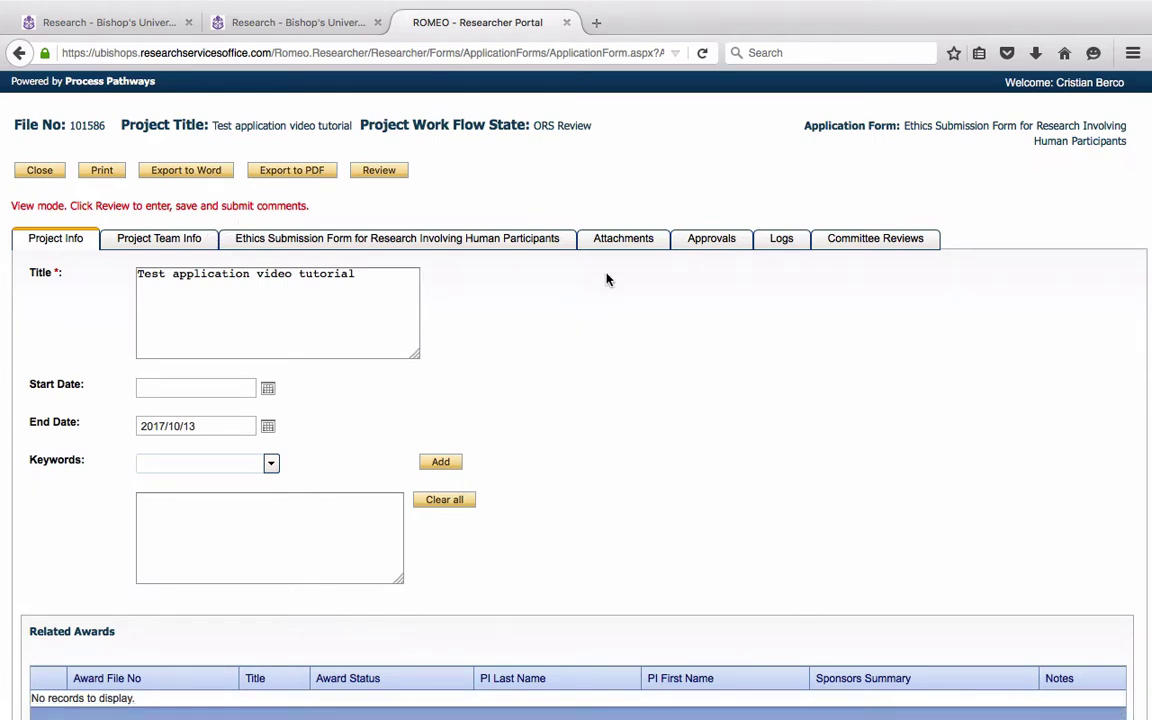
- Examine the committee reviews and the ethics form's Privacy of Research Participants and Confidentiality of Data sections
scroll(684, 363, "down", 1)
scroll(684, 363, "up", 1)
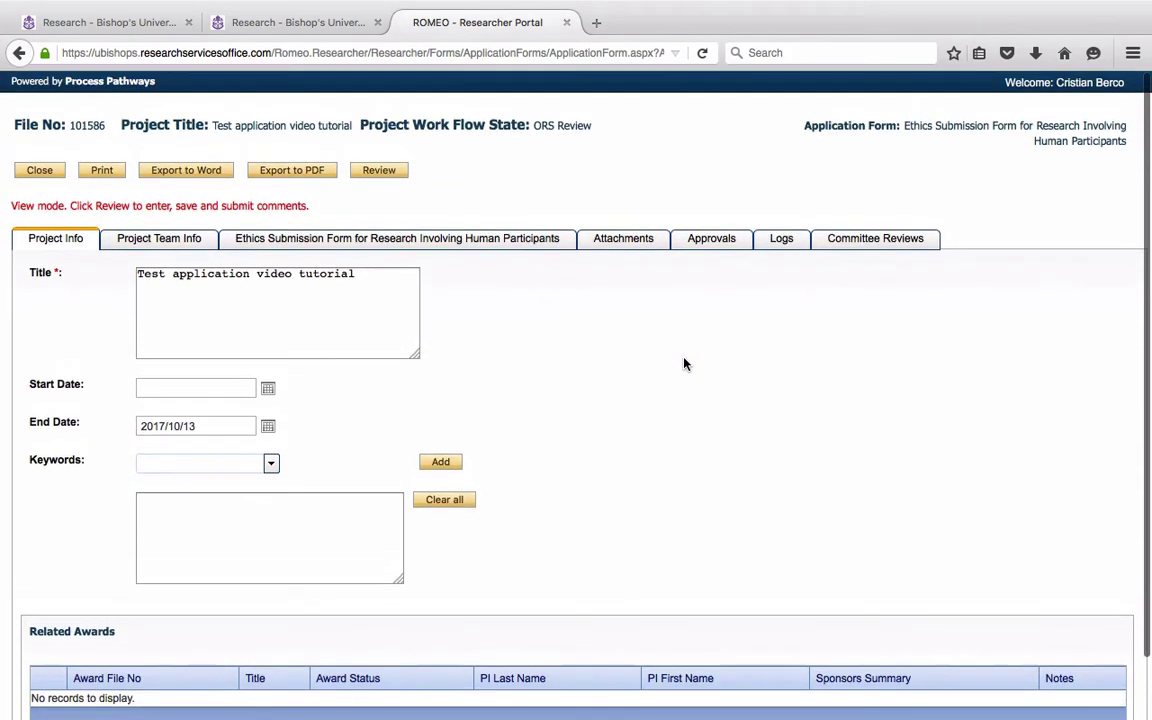
left_click(901, 240)
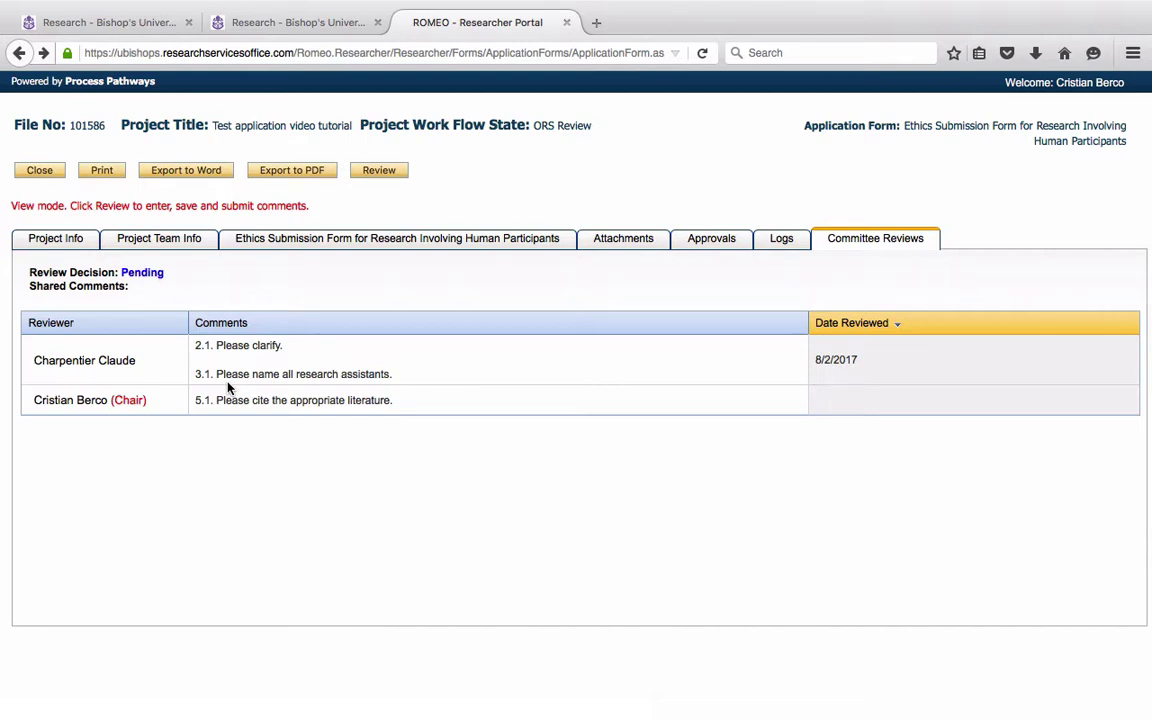
left_click(424, 243)
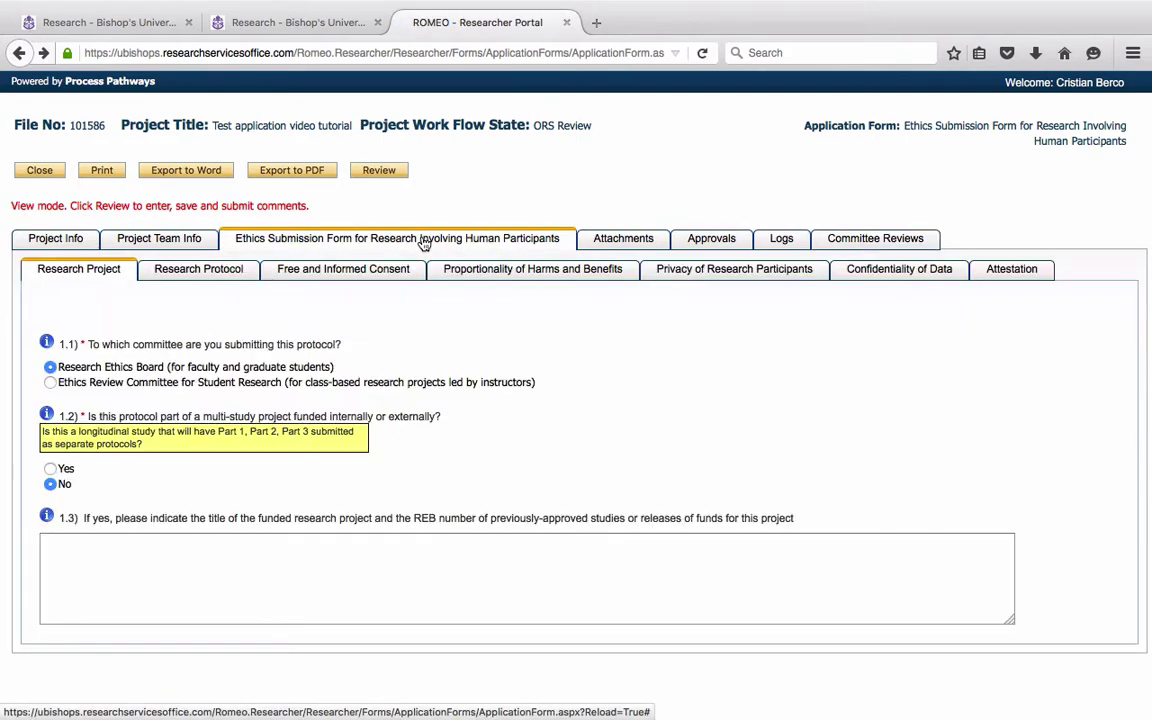
left_click(683, 278)
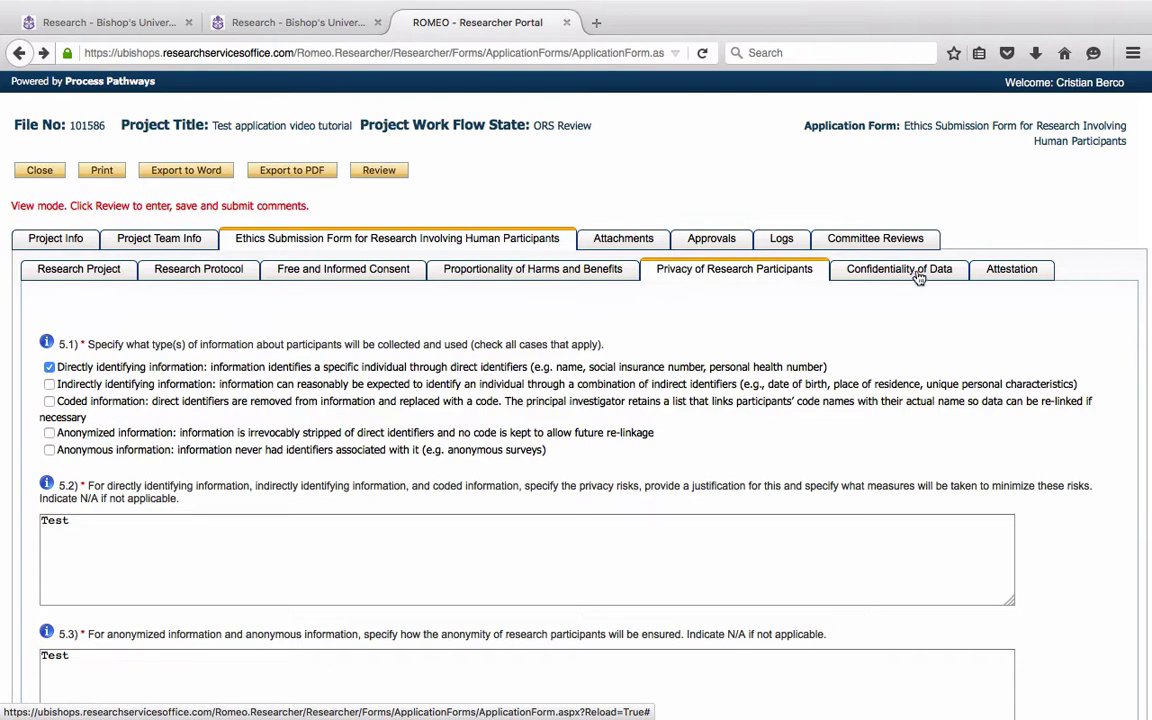
left_click(918, 277)
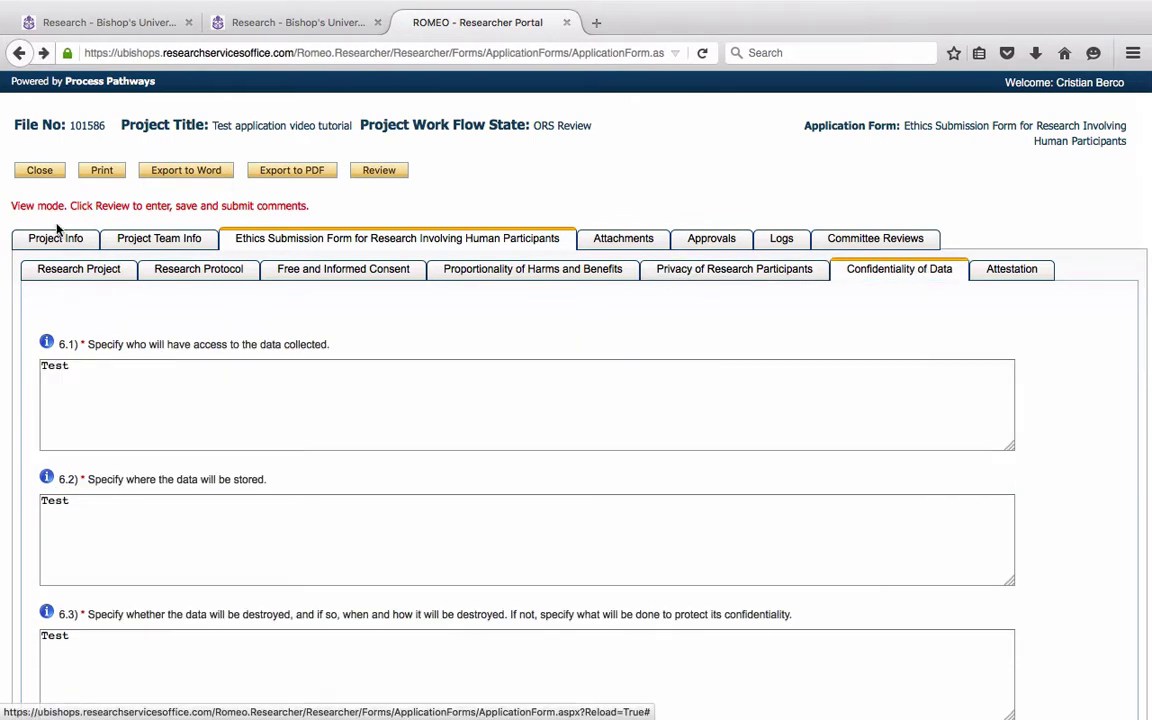
- Add "6.2. Please state whether the computer is password-protected." as a separate paragraph below the first comment and save the comments
left_click(380, 177)
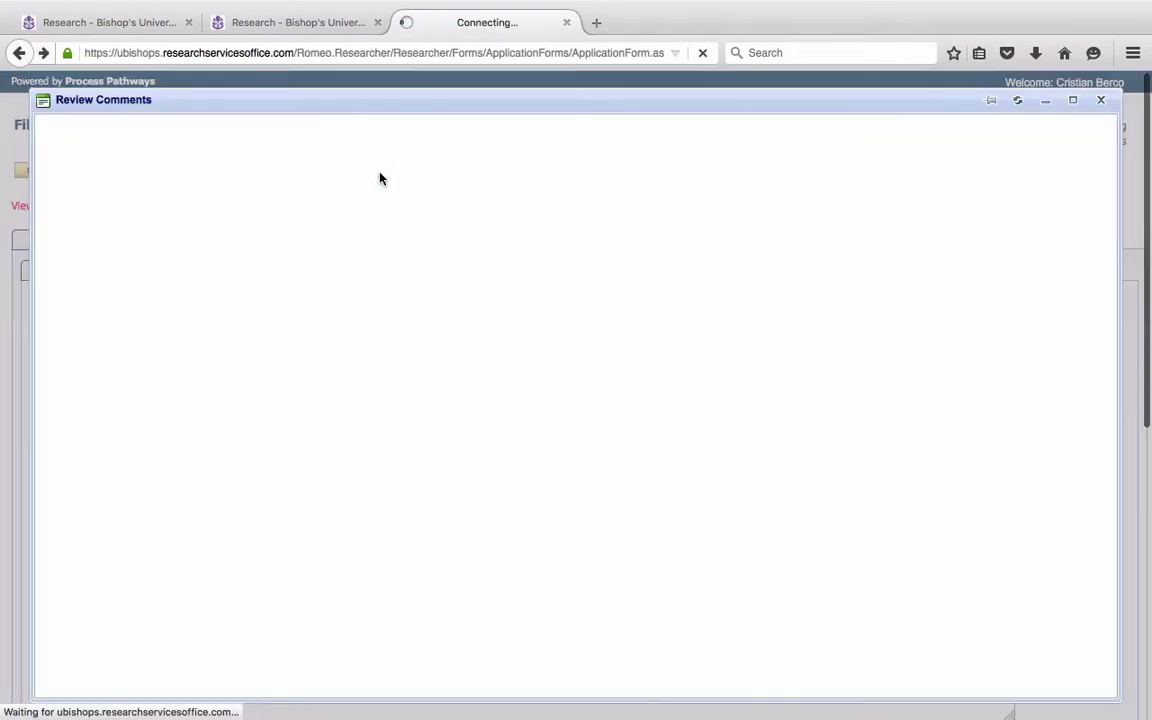
left_click(366, 287)
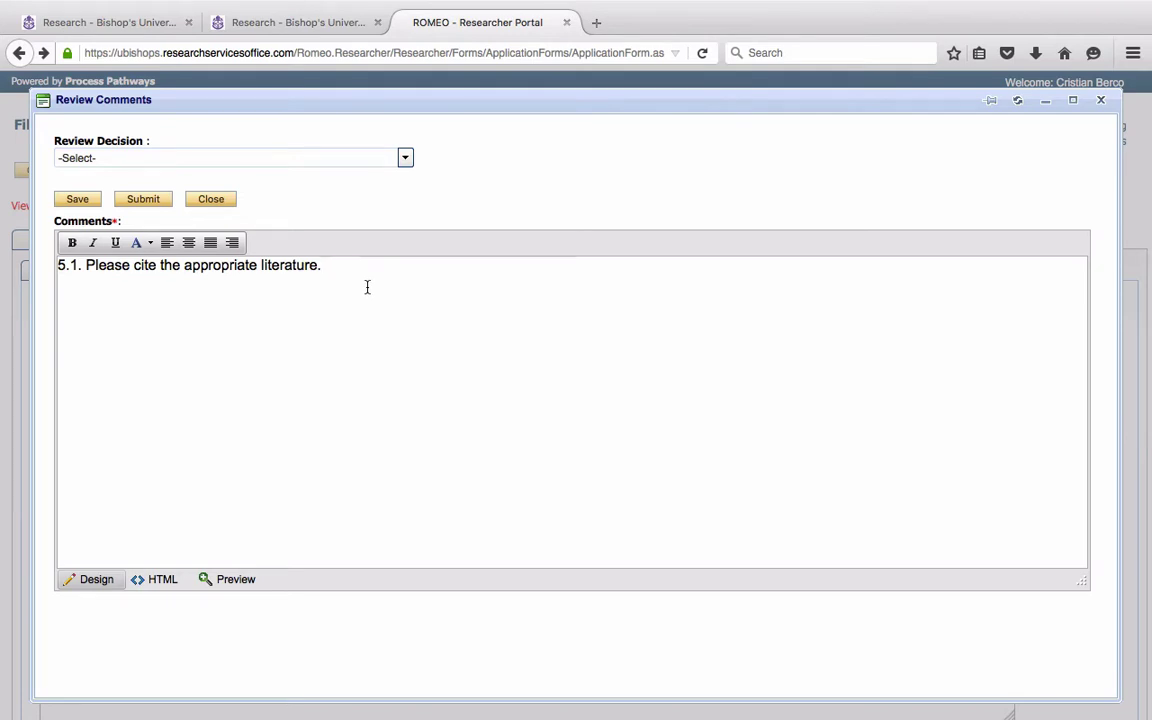
key("Return")
type("6.2. Please state whe")
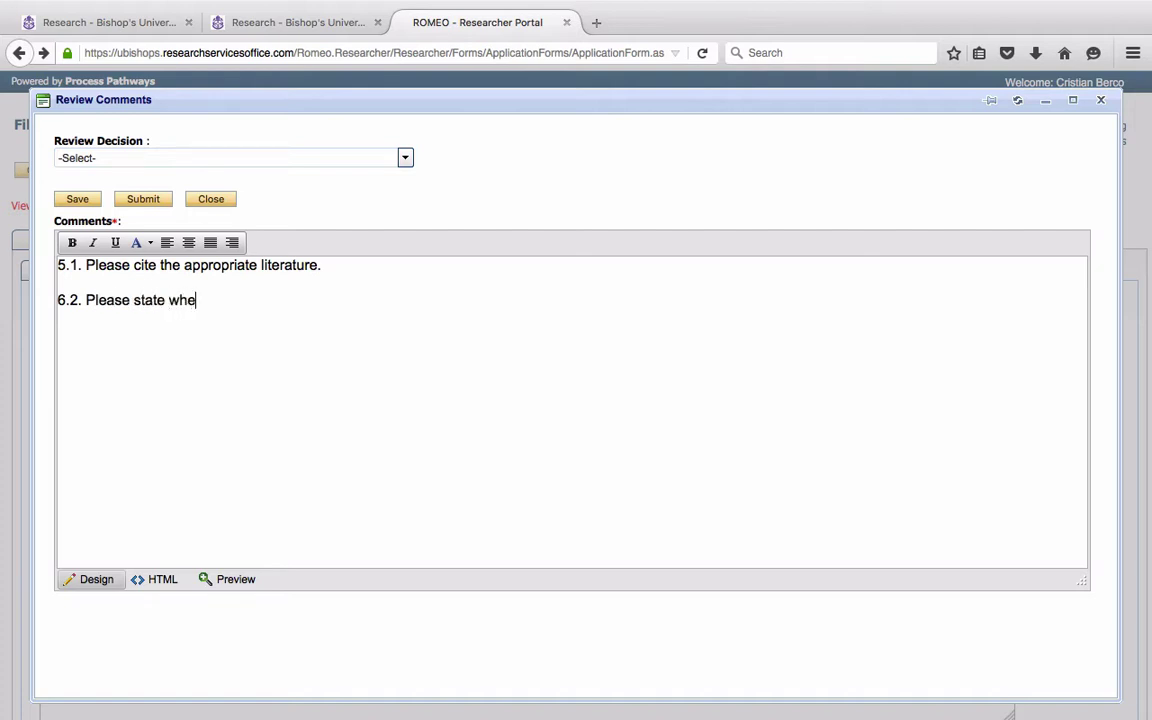
type("ther the computer is passwor")
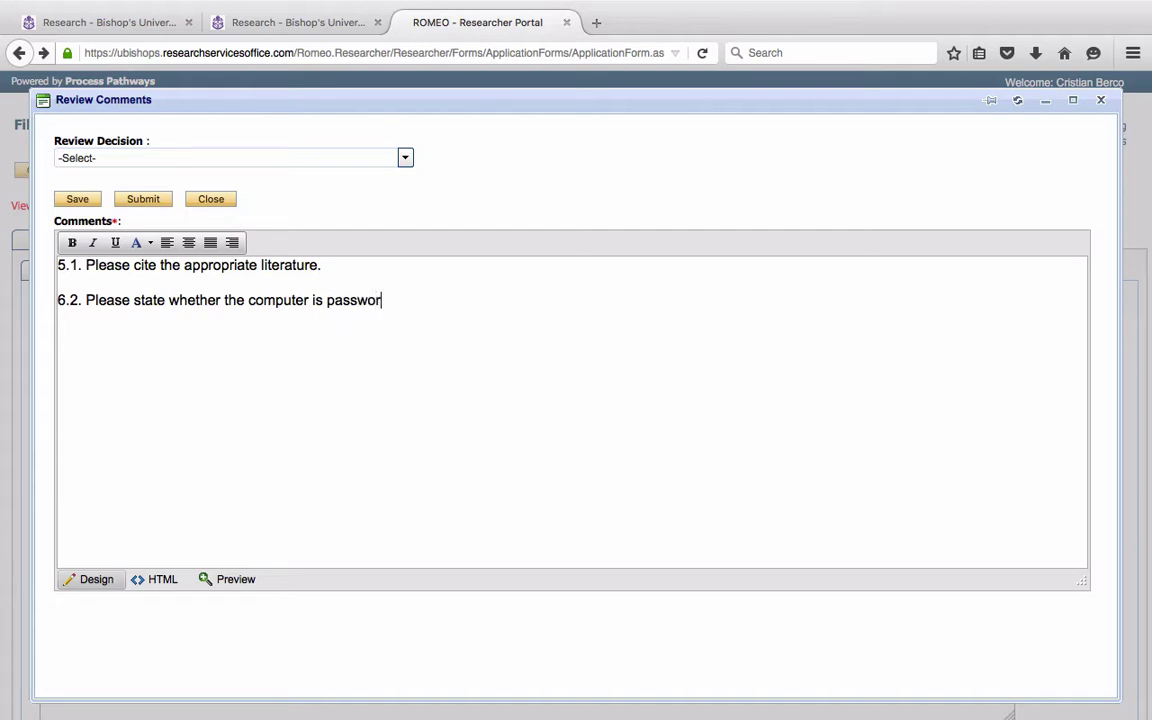
type("d-protected.")
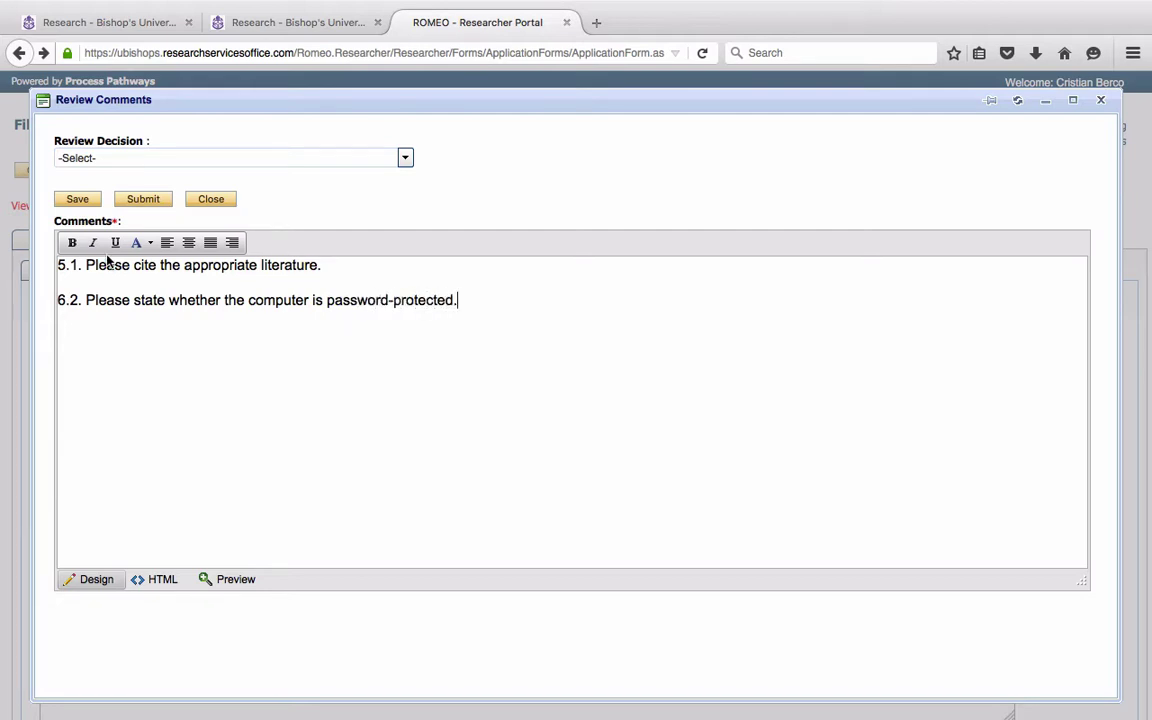
left_click(77, 204)
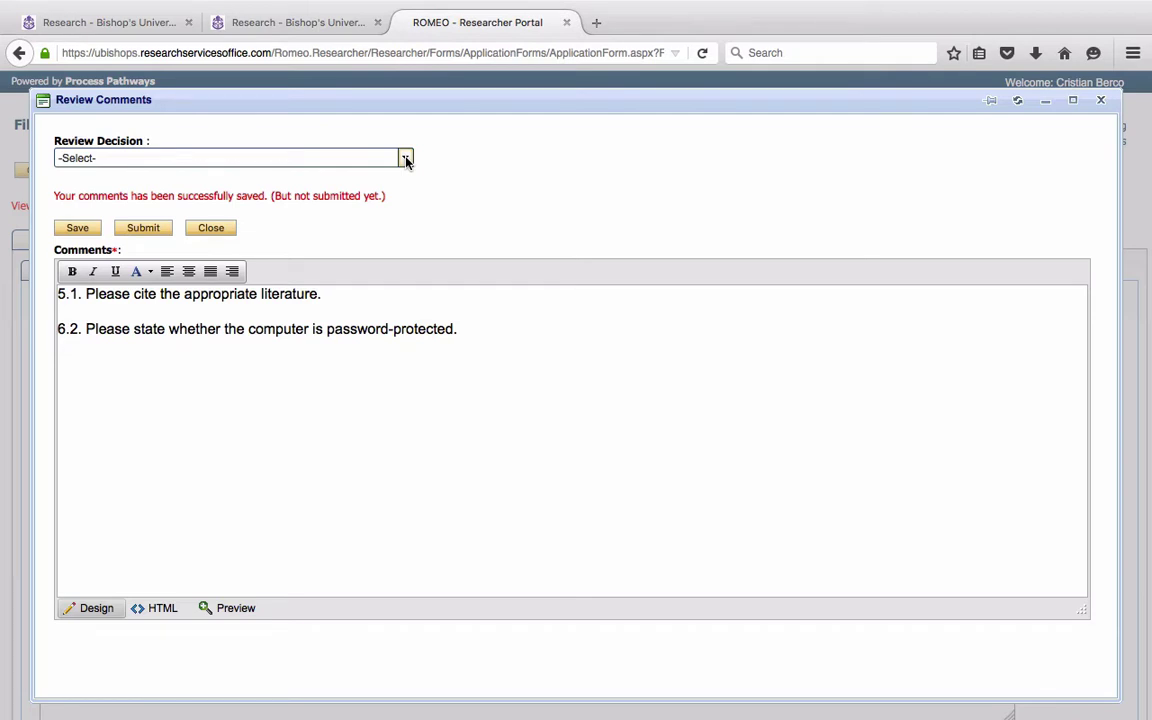
- Set the review decision to Revisions requested and submit the chair's review comments
left_click(406, 159)
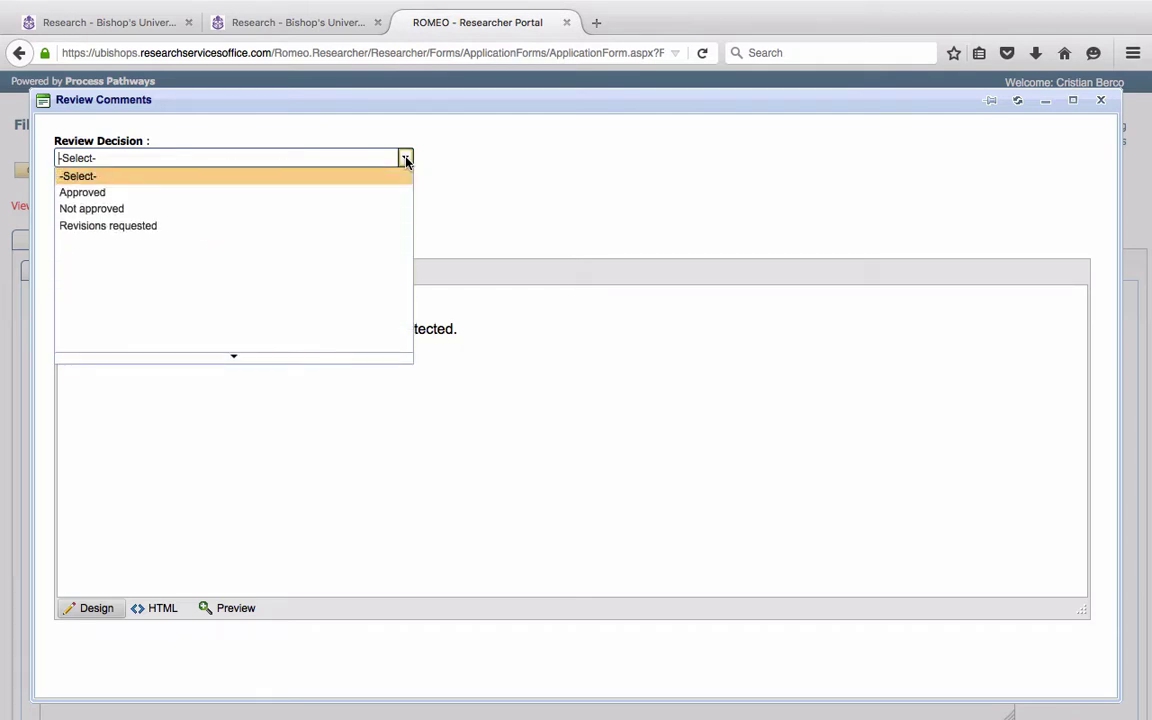
left_click(128, 226)
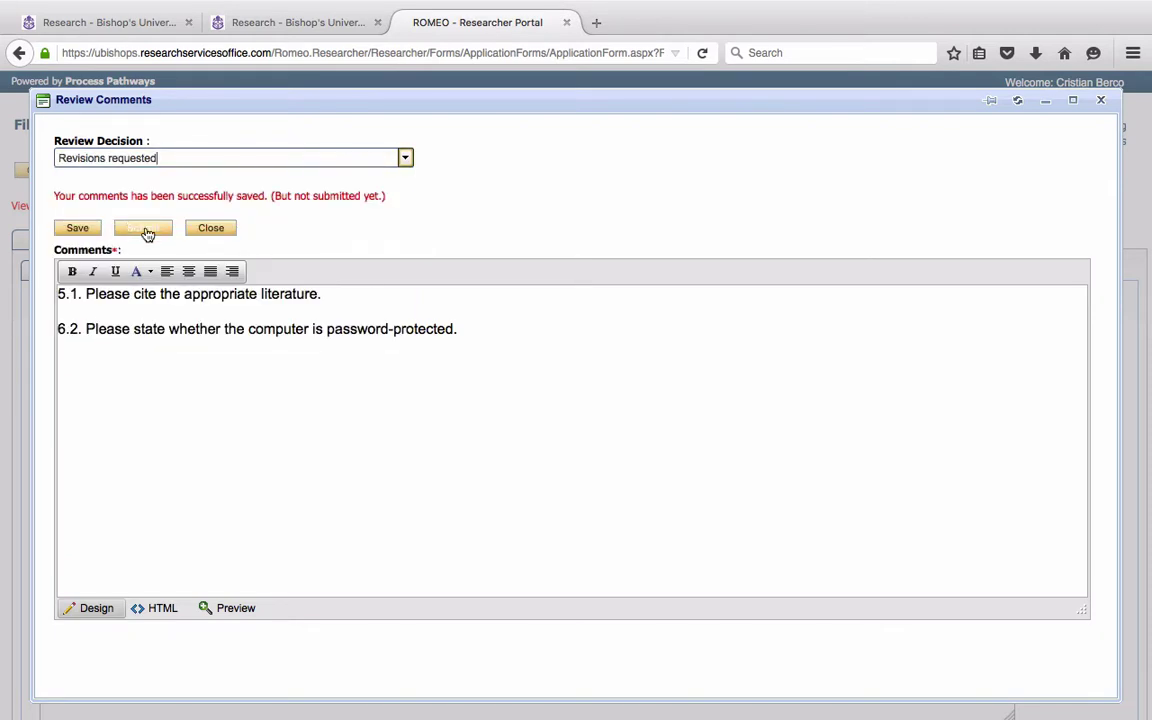
left_click(145, 229)
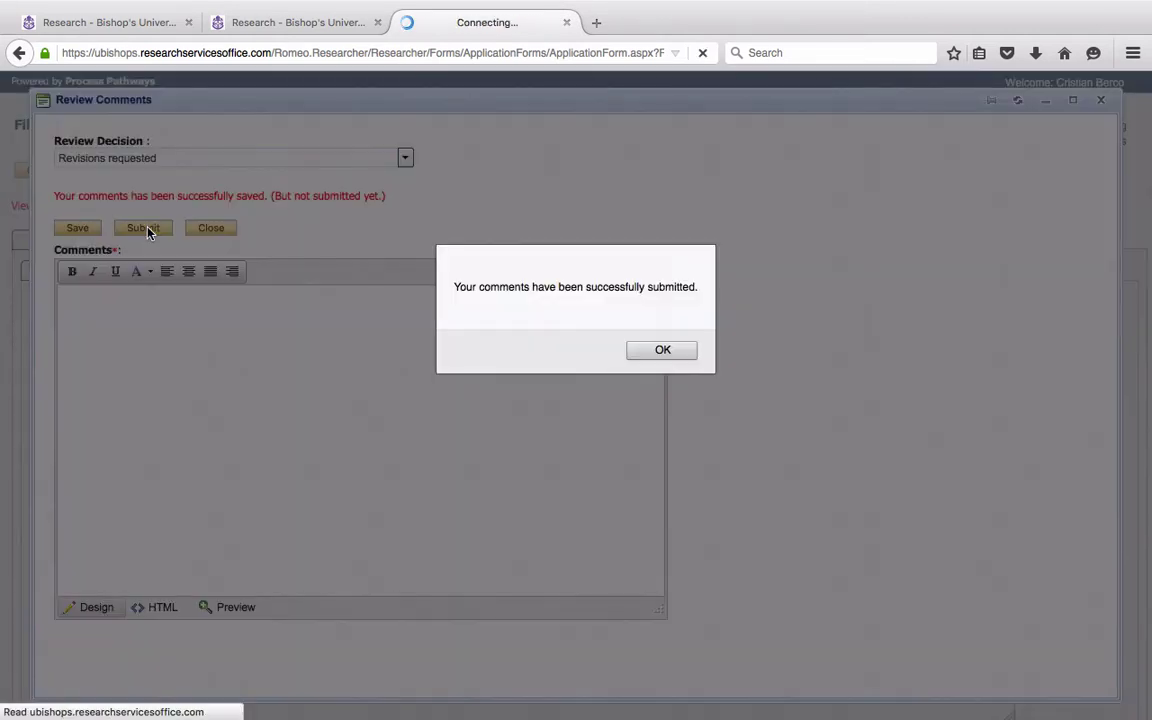
left_click(648, 349)
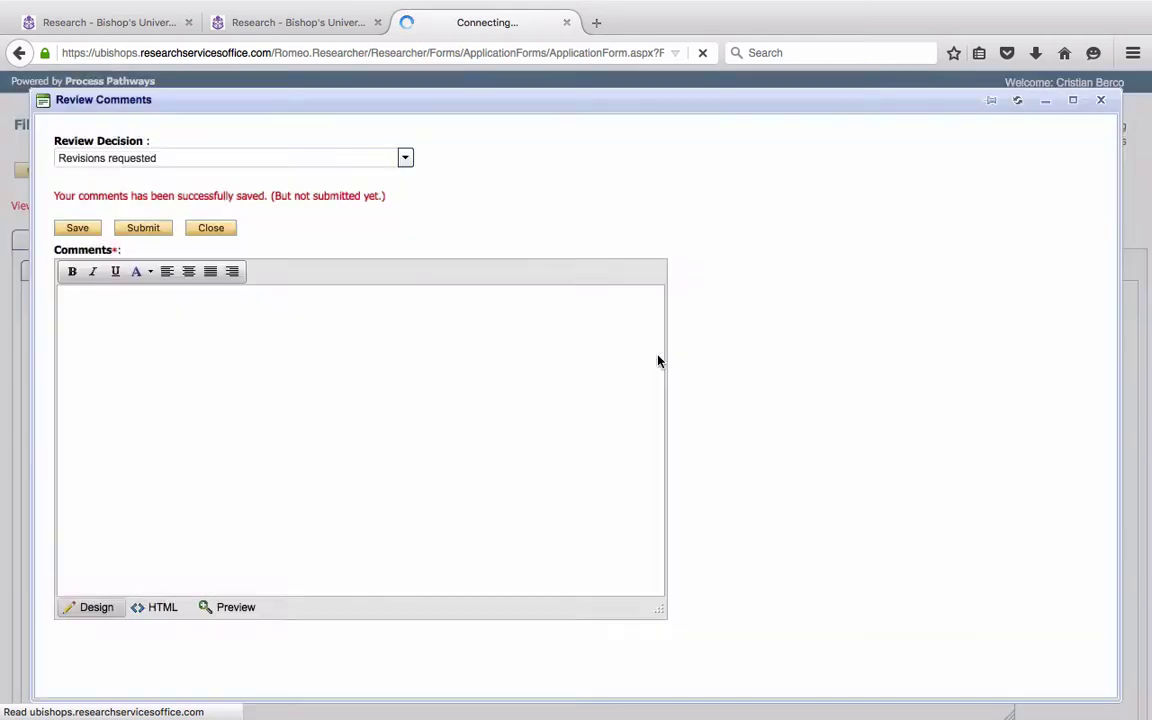